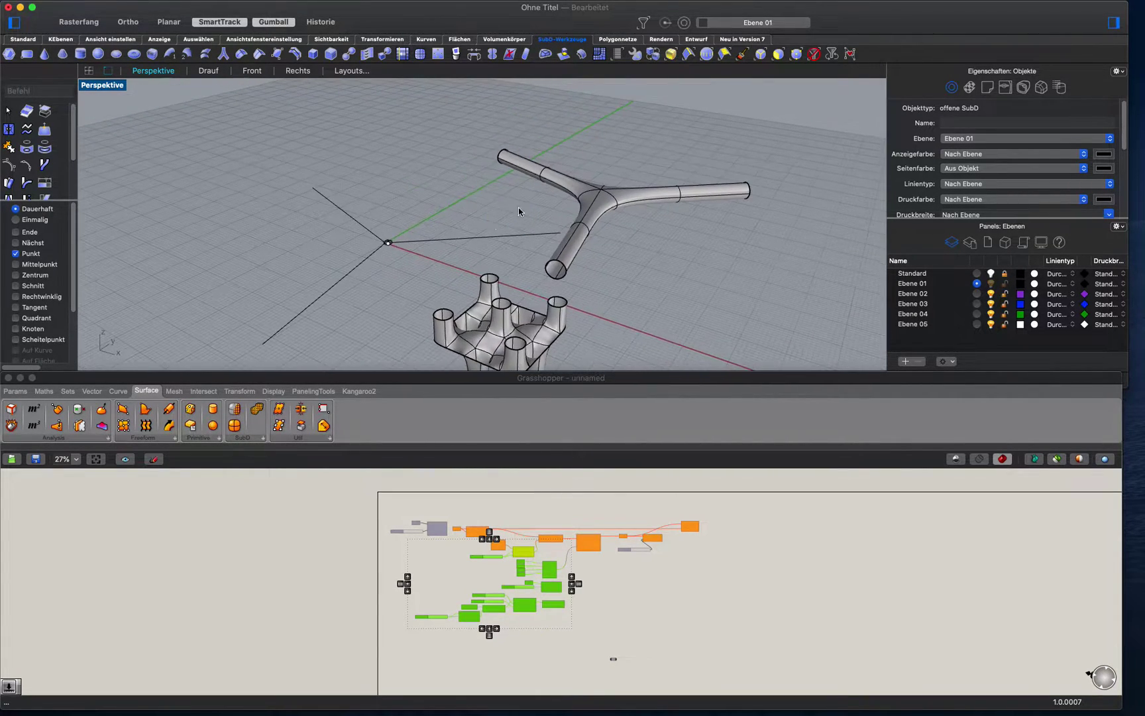
# - Examine the three-armed SubD pipe, the multi-legged SubD and the three lines meeting at the origin
pyautogui.moveTo(621, 259); pyautogui.dragTo(479, 248, button='right')
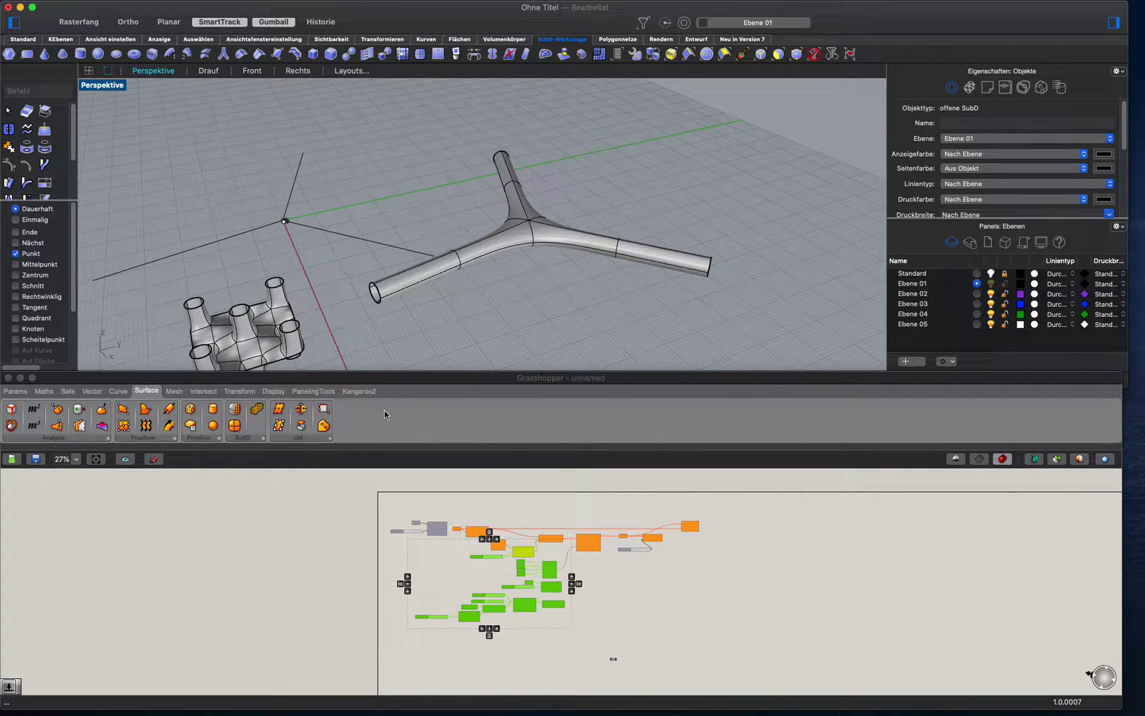
pyautogui.moveTo(455, 240); pyautogui.dragTo(426, 210, button='right')
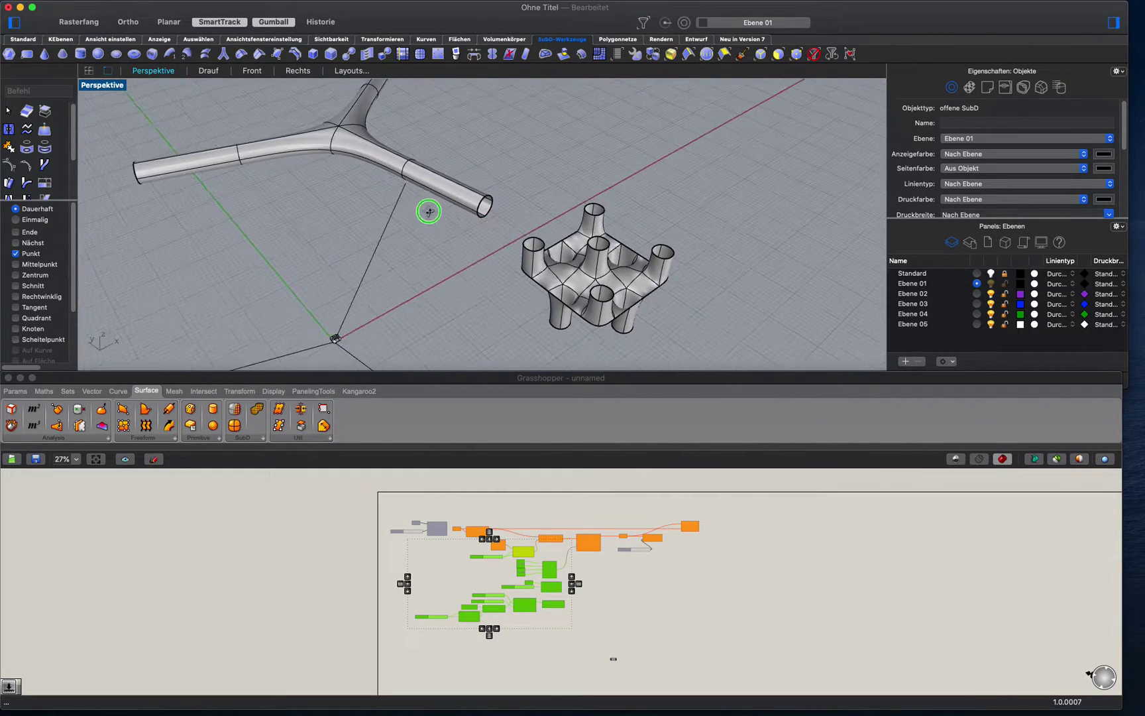
pyautogui.click(427, 207)
pyautogui.click(605, 271)
pyautogui.moveTo(605, 270); pyautogui.dragTo(375, 246, button='right')
pyautogui.moveTo(507, 252); pyautogui.dragTo(451, 281, button='right')
pyautogui.click(388, 184)
pyautogui.click(425, 158)
pyautogui.click(518, 277)
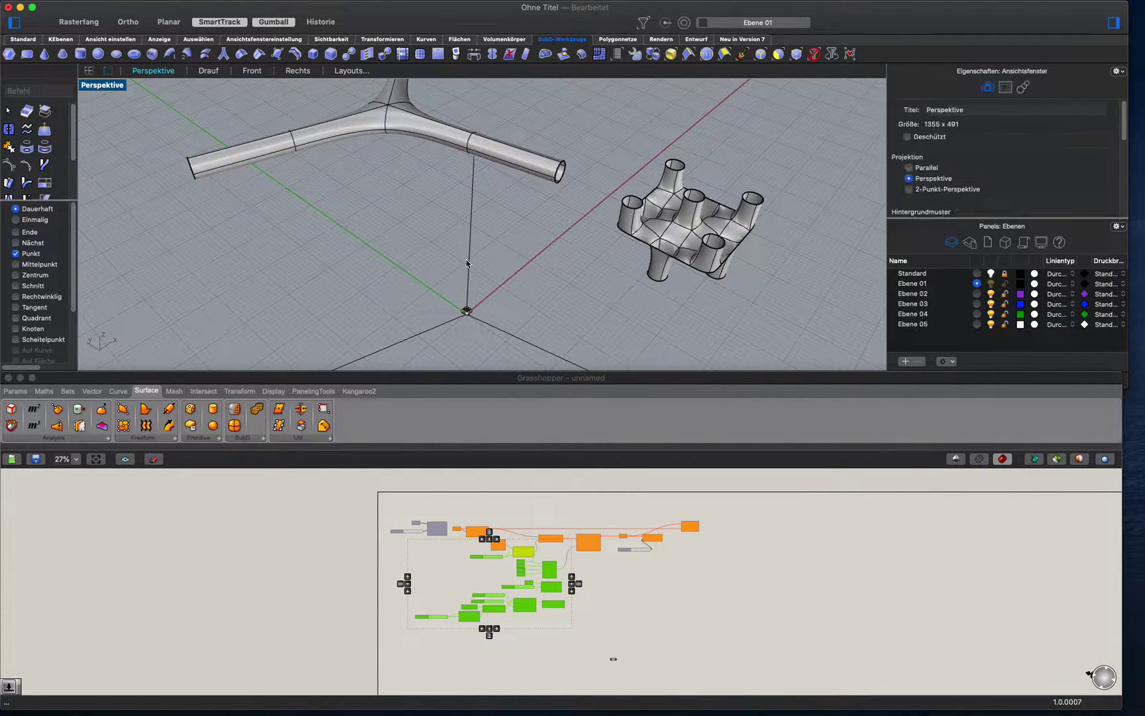
# - Create a SubD MultiPipe from the three lines meeting at the origin, with radius 3, caps off and 1 strut subdivision
pyautogui.click(466, 260)
pyautogui.keyDown('shift'); pyautogui.click(511, 332); pyautogui.keyUp('shift')
pyautogui.keyDown('shift'); pyautogui.click(408, 336); pyautogui.keyUp('shift')
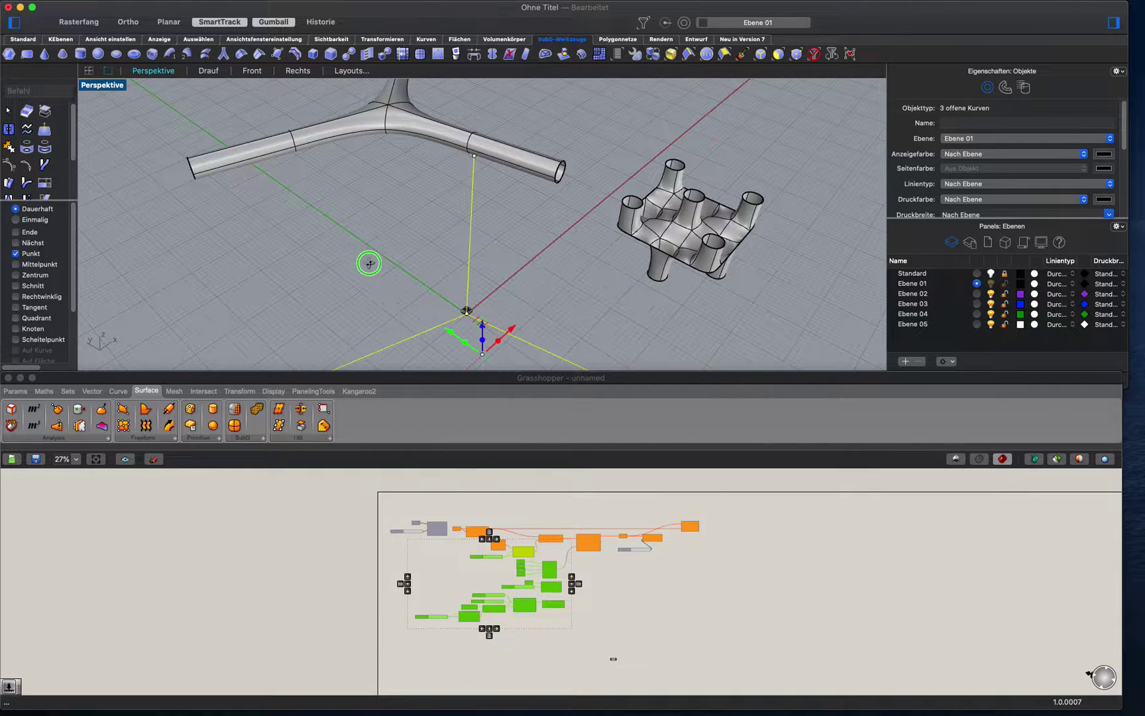
pyautogui.moveTo(366, 260); pyautogui.dragTo(387, 210, button='right')
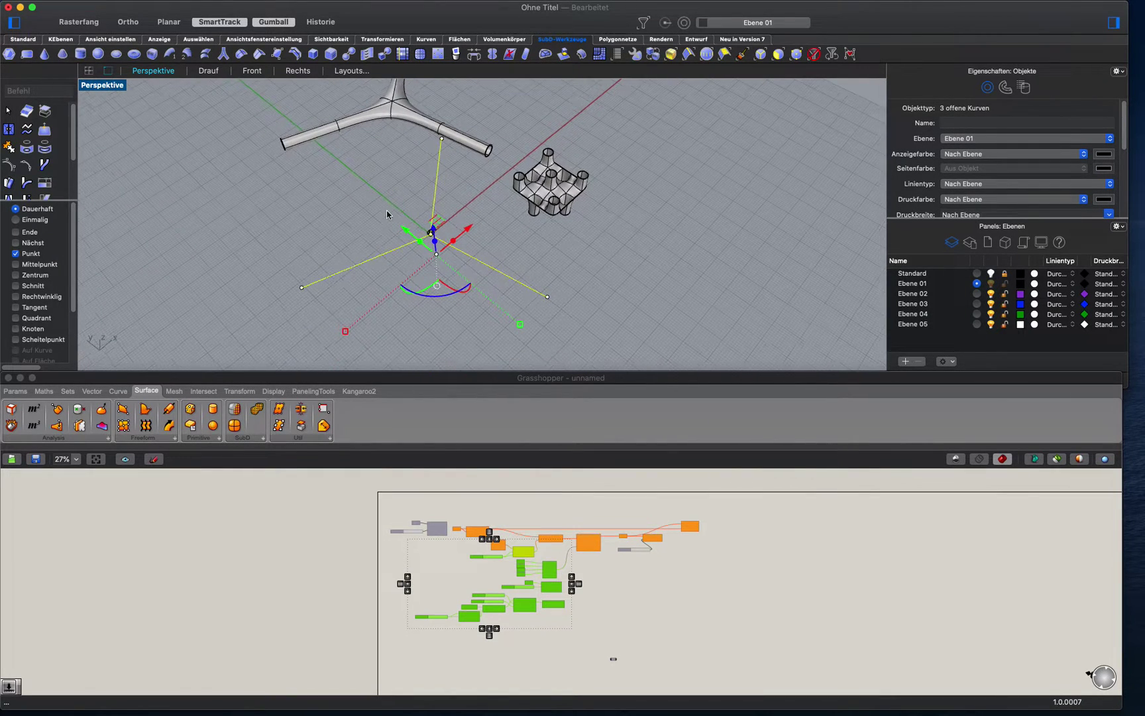
pyautogui.click(225, 57)
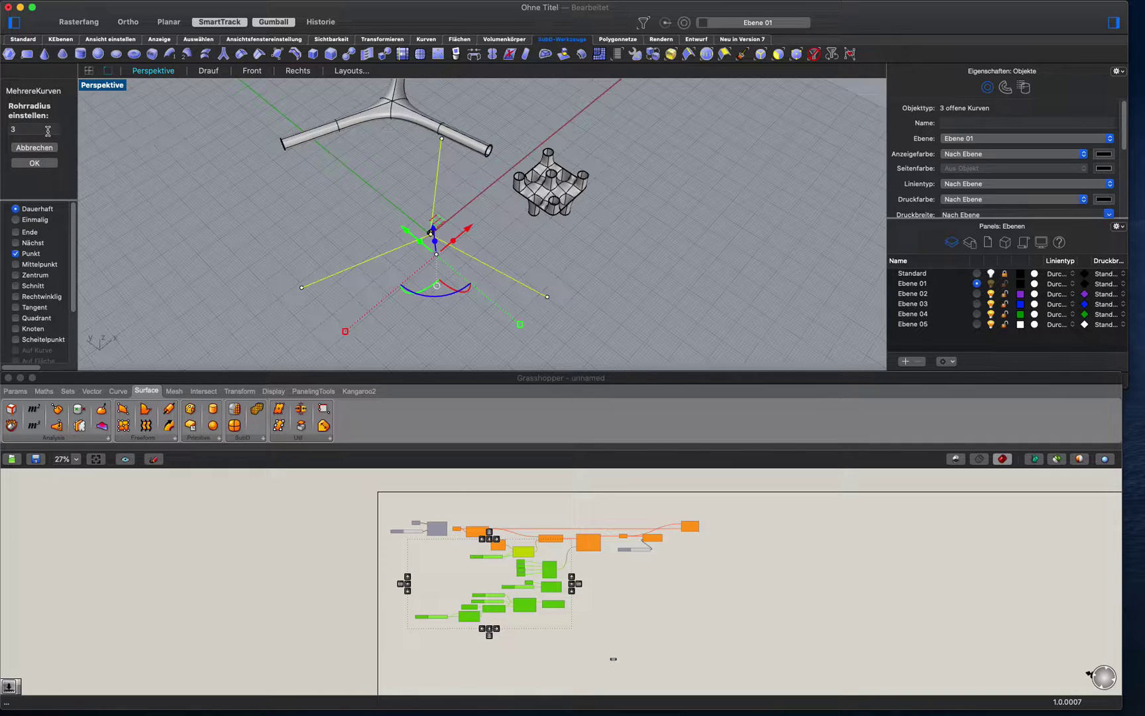
pyautogui.click(35, 163)
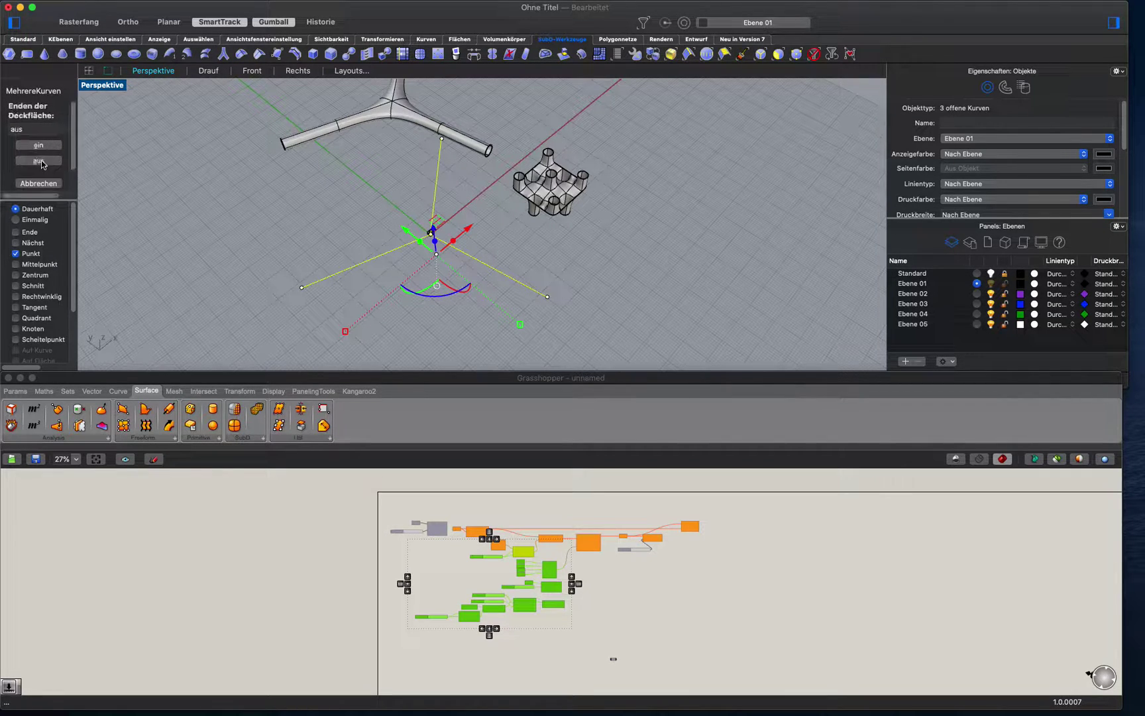
pyautogui.press('Return')
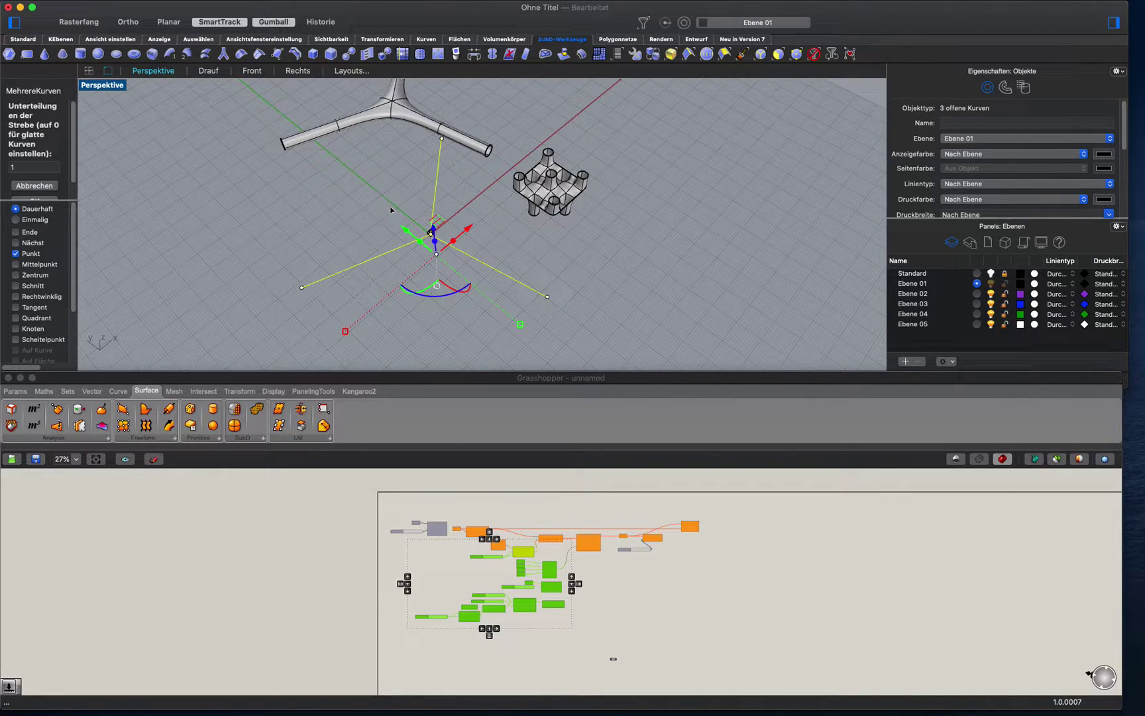
pyautogui.press('Return')
# - Delete the SubD pipe just generated around the three lines
pyautogui.moveTo(570, 198); pyautogui.dragTo(485, 249, button='right')
pyautogui.click(457, 263)
pyautogui.press('Delete')
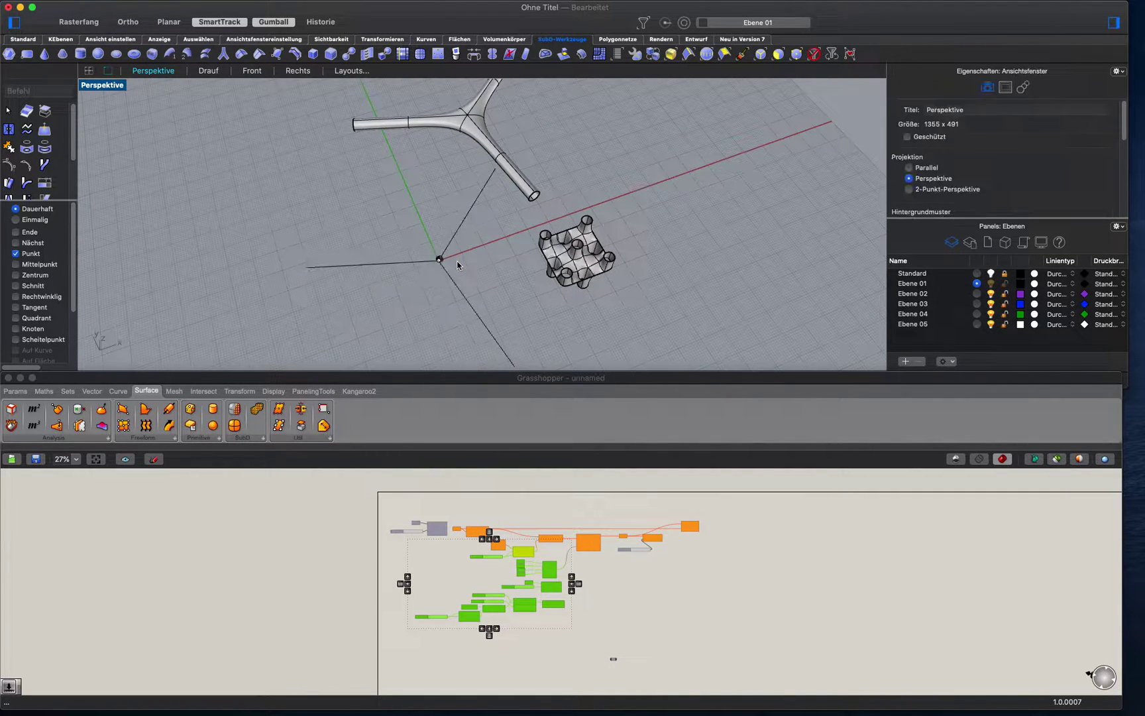
# - Connect the SubD component's output to the Brep parameter that feeds the face extraction in the Grasshopper definition
pyautogui.moveTo(440, 244); pyautogui.dragTo(457, 219, button='right')
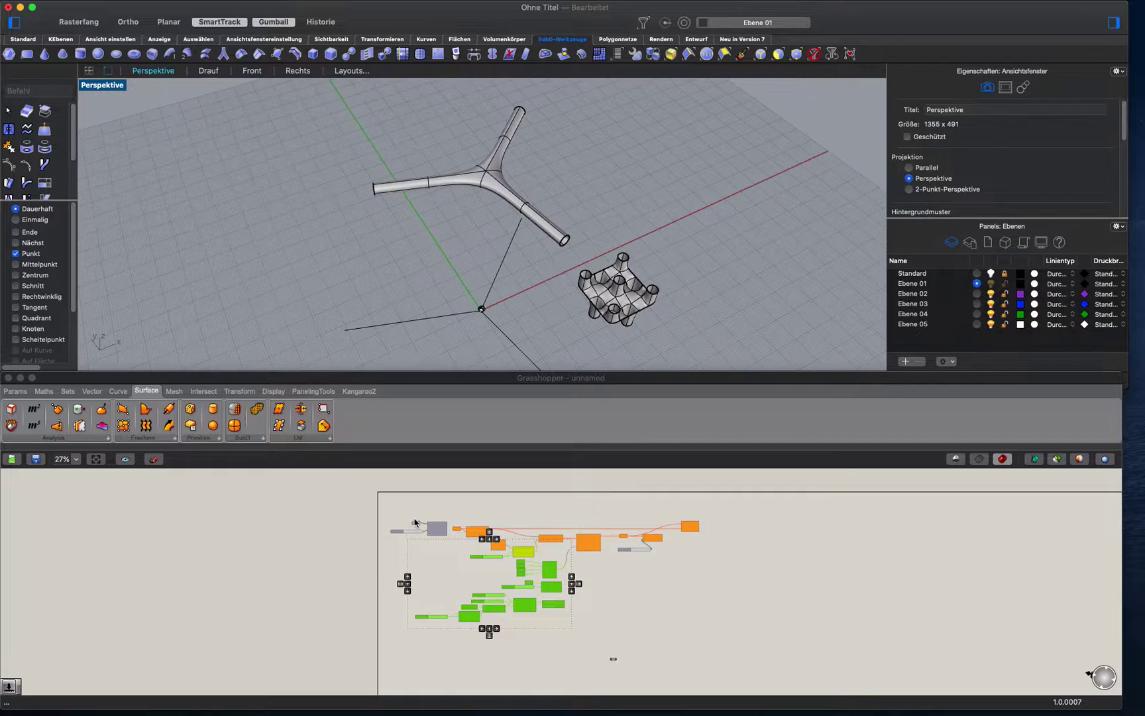
pyautogui.scroll(5, 449, 560)
pyautogui.moveTo(569, 552); pyautogui.dragTo(281, 591, button='right')
pyautogui.scroll(-1, 321, 580)
pyautogui.moveTo(392, 587); pyautogui.dragTo(387, 586, button='right')
pyautogui.moveTo(282, 568); pyautogui.dragTo(306, 563, button='right')
pyautogui.click(209, 557)
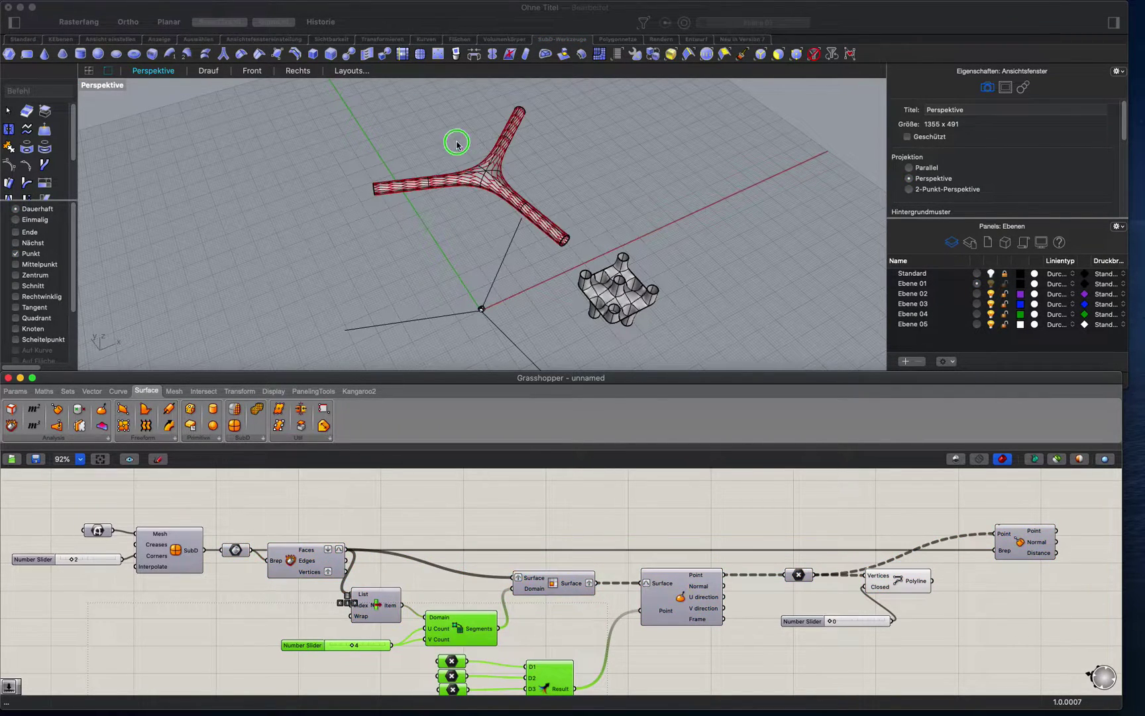
# - Feed the surface evaluation's Point input from the Points output of the curve division component
pyautogui.keyDown('shift'); pyautogui.moveTo(456, 142); pyautogui.dragTo(440, 221, button='right'); pyautogui.keyUp('shift')
pyautogui.scroll(5, 474, 281)
pyautogui.click(473, 243)
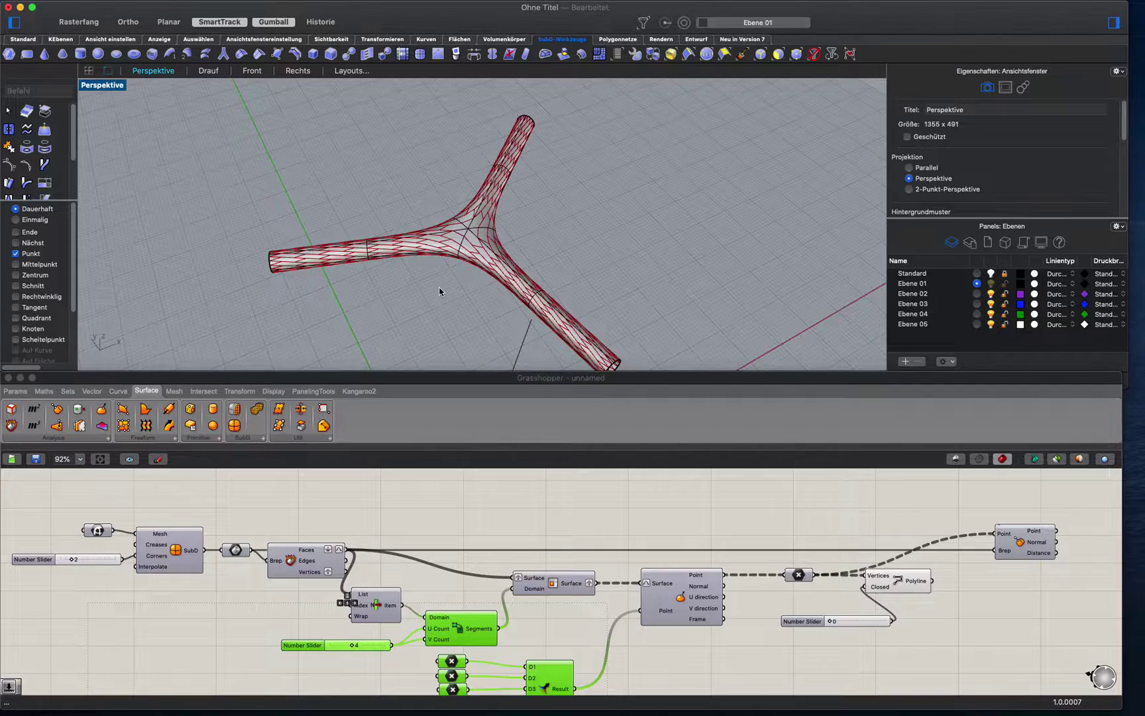
pyautogui.moveTo(460, 285); pyautogui.dragTo(397, 233, button='right')
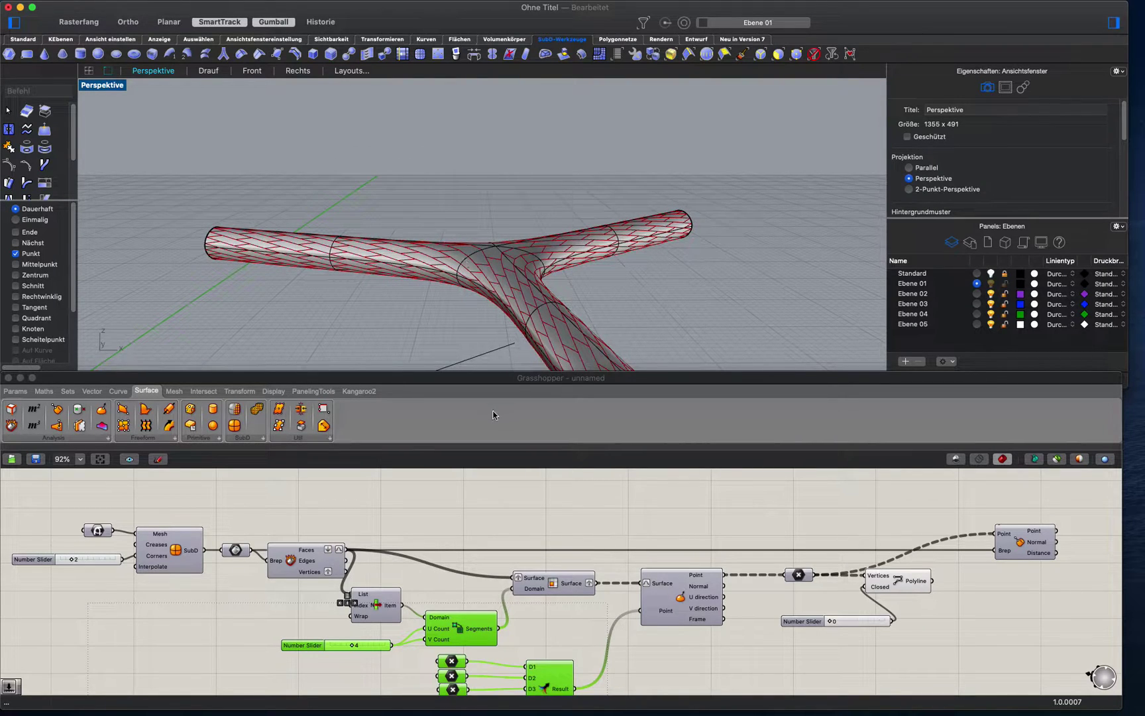
pyautogui.scroll(-2, 498, 531)
pyautogui.scroll(-6, 547, 529)
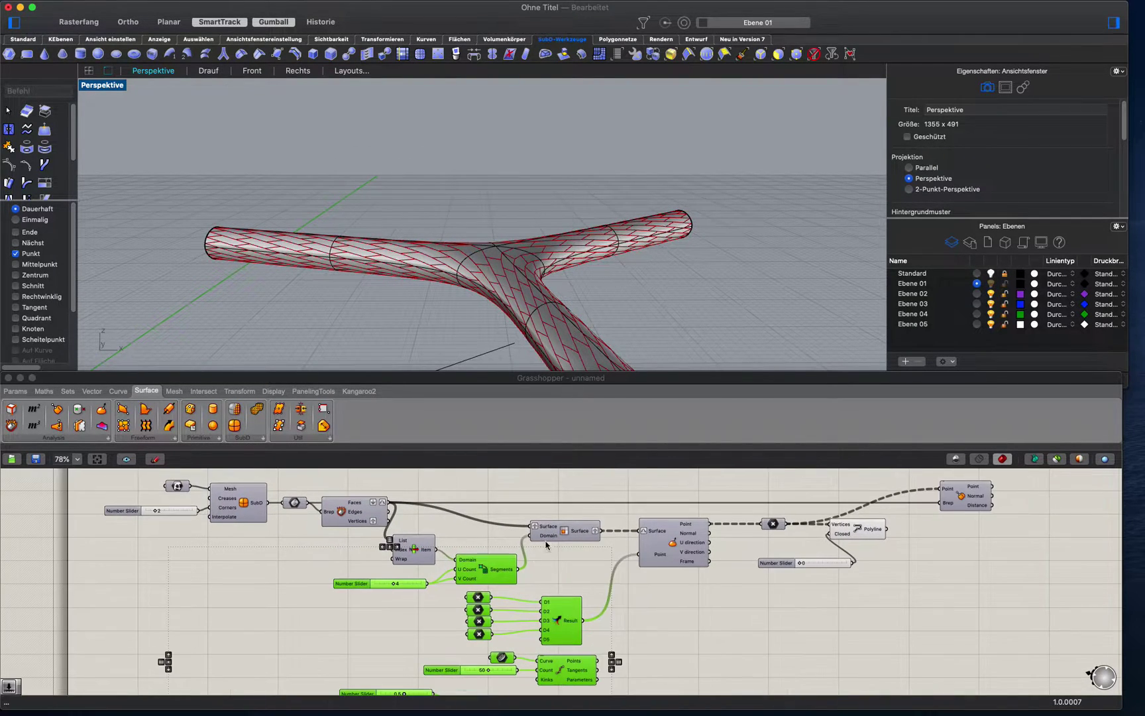
pyautogui.scroll(6, 487, 587)
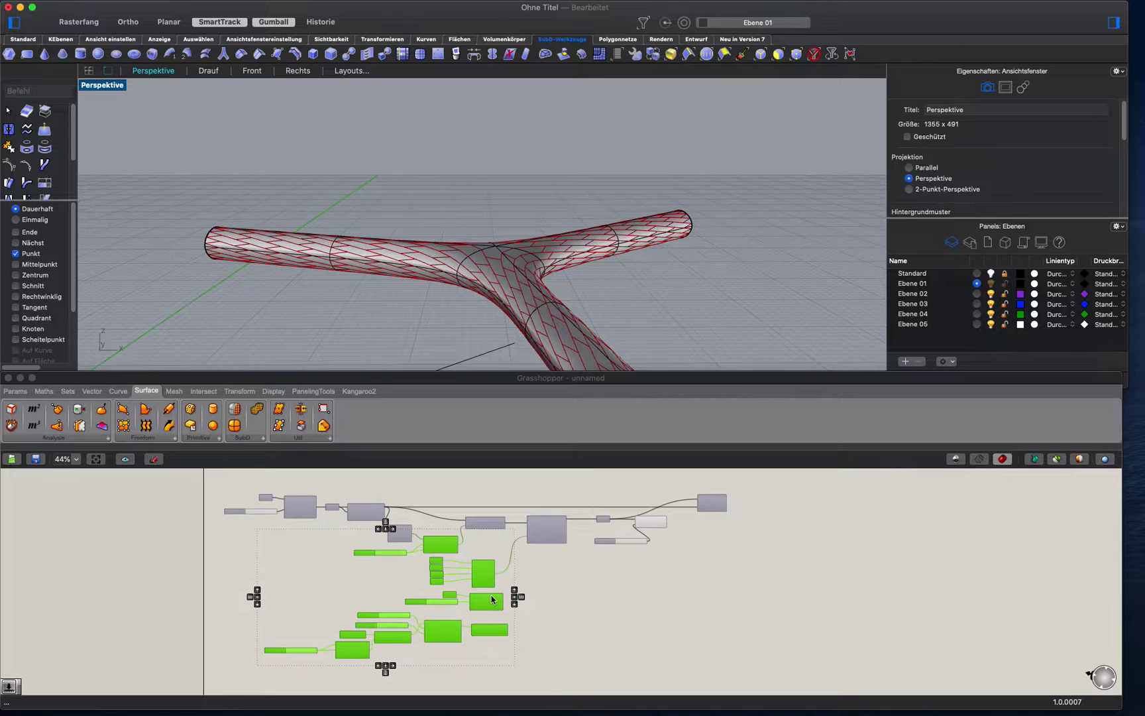
pyautogui.moveTo(444, 592); pyautogui.dragTo(426, 609, button='right')
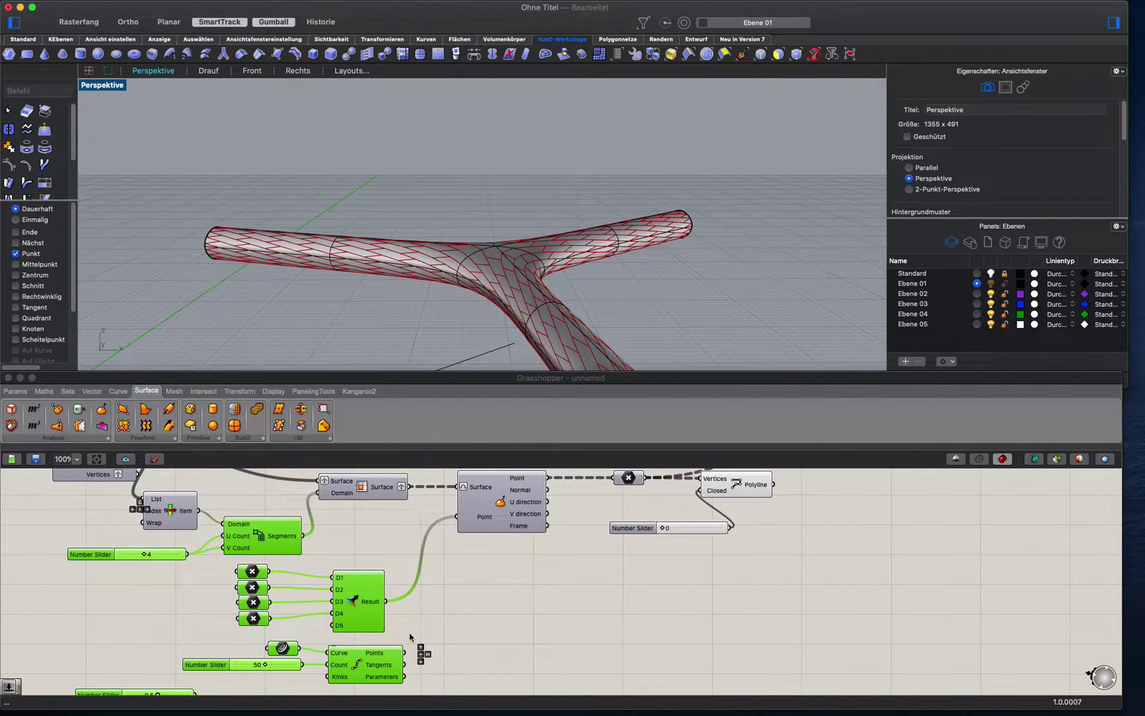
pyautogui.moveTo(404, 653); pyautogui.dragTo(466, 520)
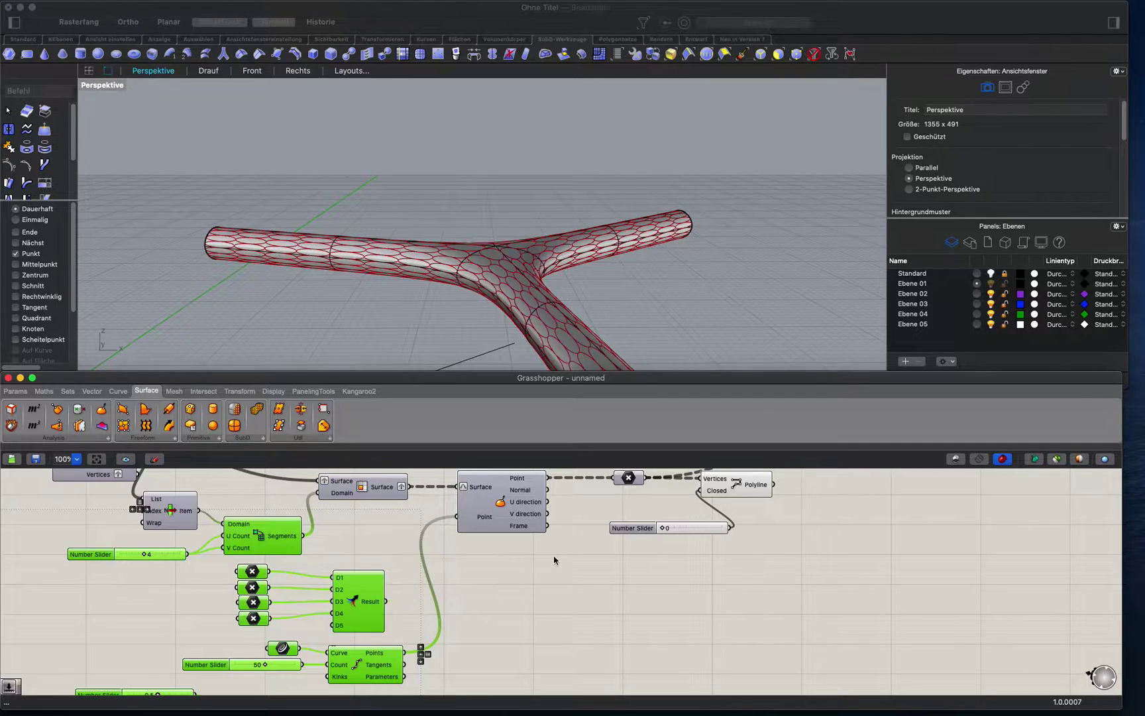
# - Try feeding the surface evaluation's Point input from the exploded polygon's Segments output
pyautogui.moveTo(482, 284)
pyautogui.mouseDown(button='right')
pyautogui.moveTo(586, 309)
pyautogui.moveTo(460, 267)
pyautogui.moveTo(501, 277)
pyautogui.mouseUp(button='right')
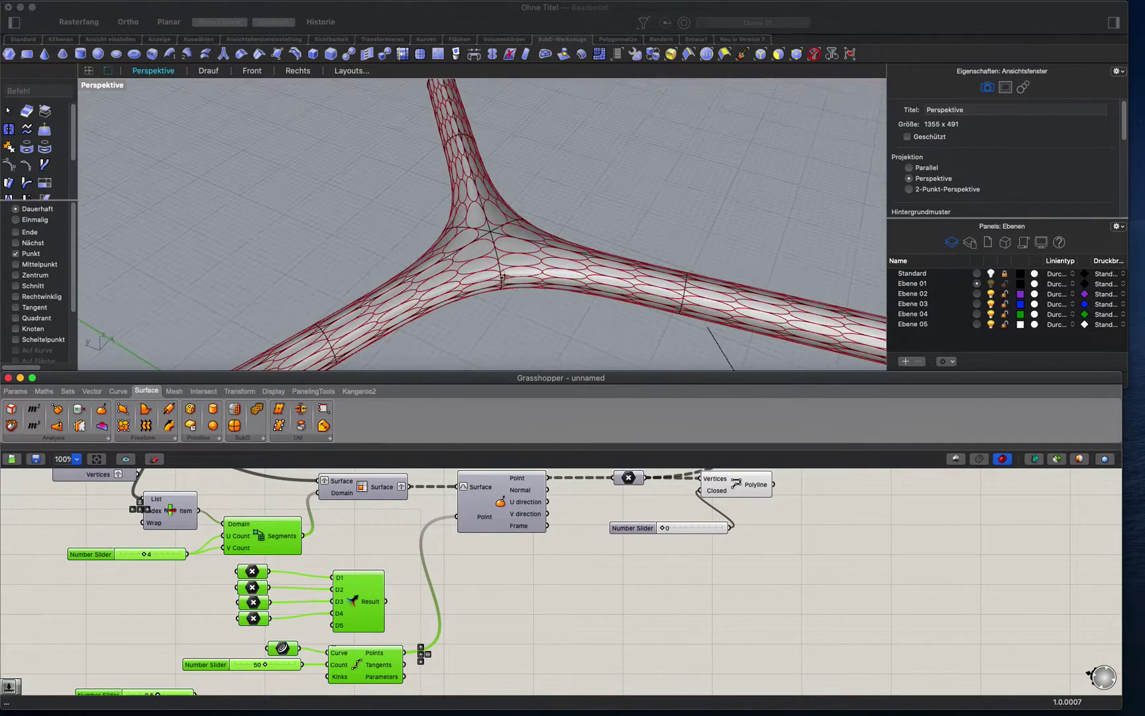
pyautogui.scroll(-2, 475, 522)
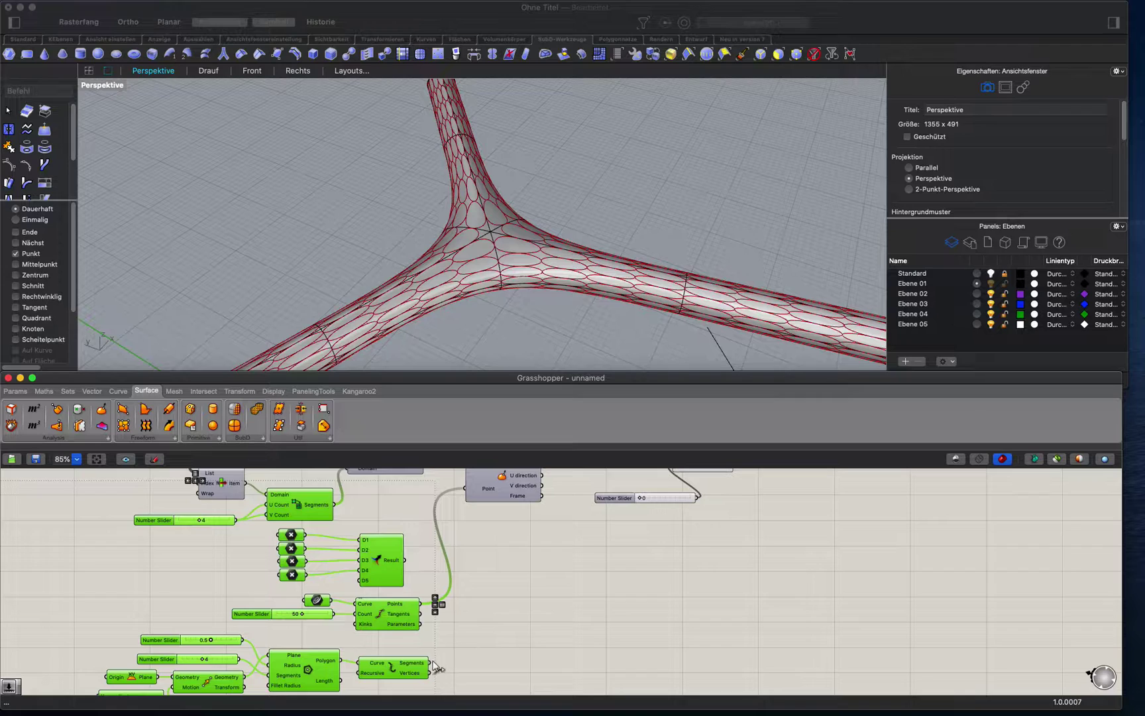
pyautogui.moveTo(431, 663); pyautogui.dragTo(469, 491)
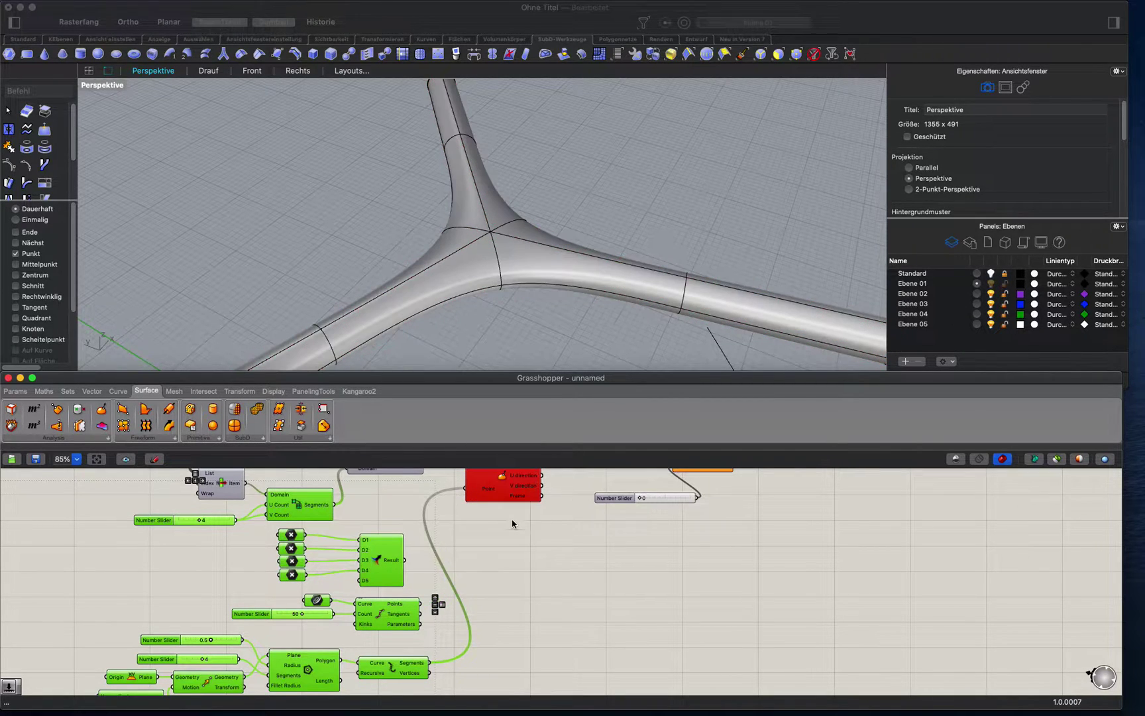
# - Replace the surface evaluation's Point source with the Vertices output of the exploded polygon
pyautogui.moveTo(512, 523); pyautogui.dragTo(562, 521, button='right')
pyautogui.moveTo(545, 585); pyautogui.dragTo(484, 620, button='right')
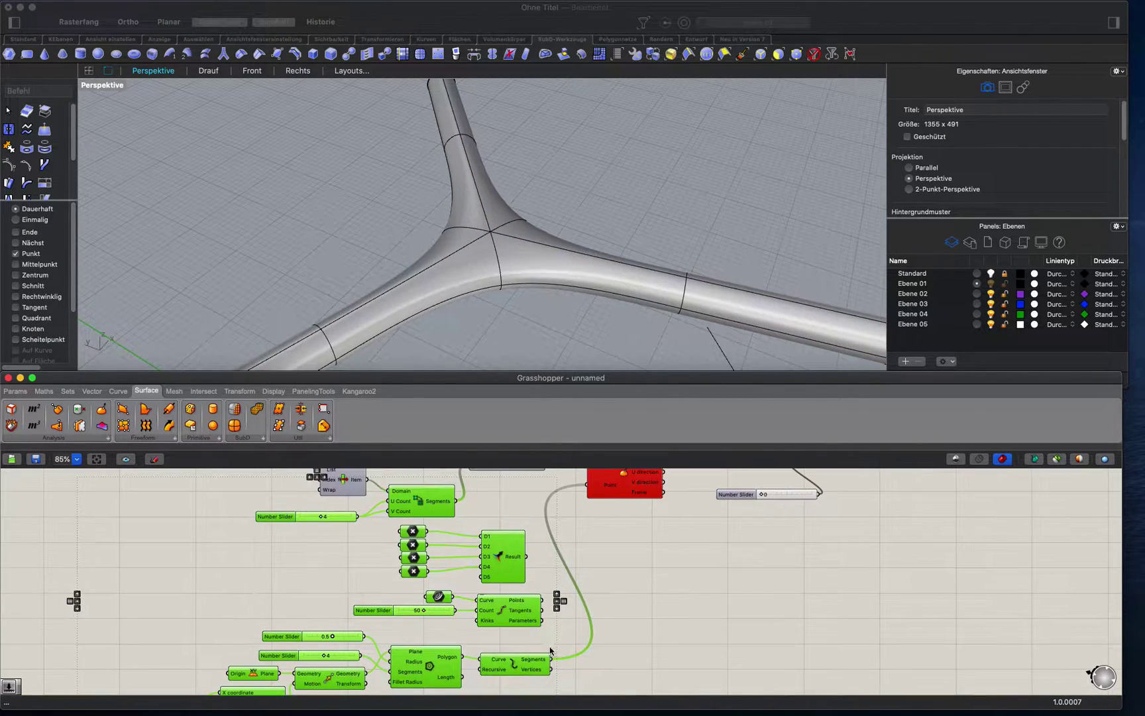
pyautogui.moveTo(551, 669); pyautogui.dragTo(588, 484)
# - Set the number slider for the polygon's segment count to 8
pyautogui.scroll(3, 567, 588)
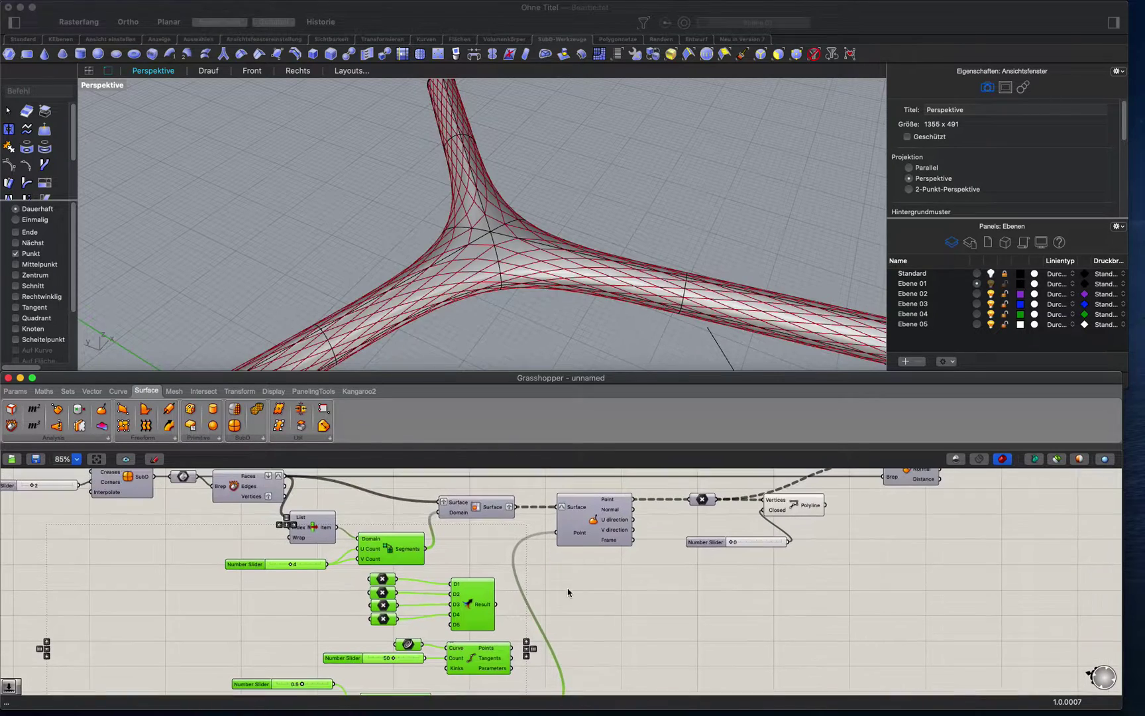
pyautogui.moveTo(511, 302); pyautogui.dragTo(509, 298, button='right')
pyautogui.moveTo(388, 566); pyautogui.dragTo(471, 529, button='right')
pyautogui.scroll(1, 439, 656)
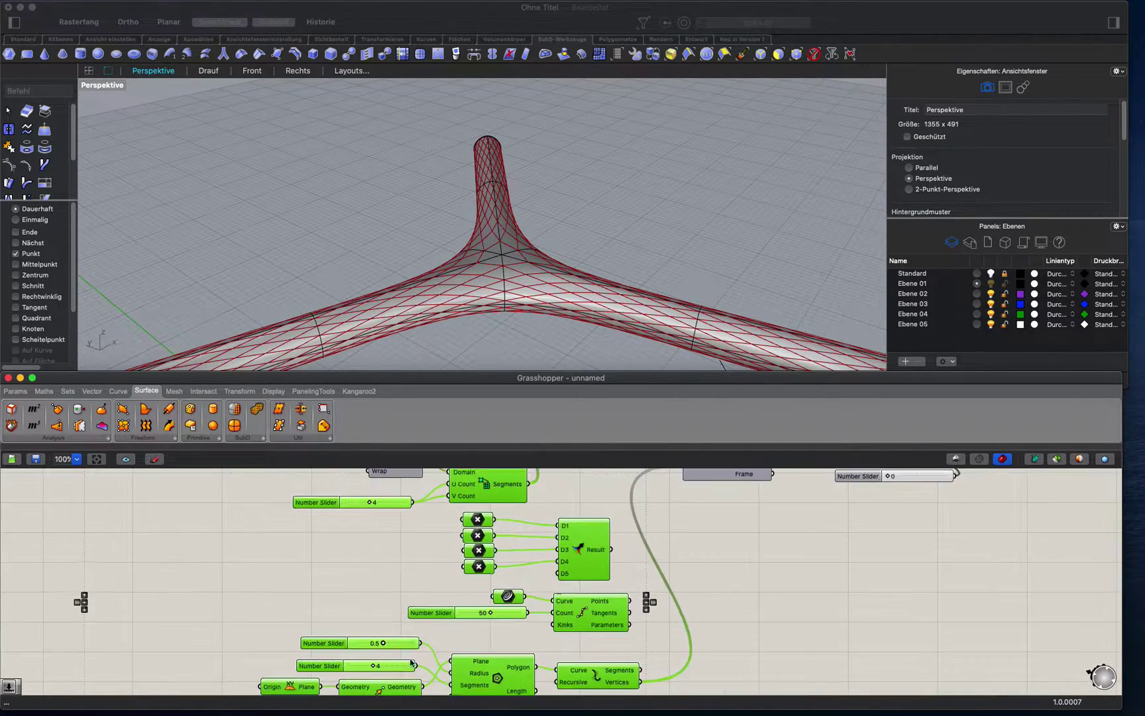
pyautogui.moveTo(449, 655); pyautogui.dragTo(501, 581, button='right')
pyautogui.scroll(8, 501, 582)
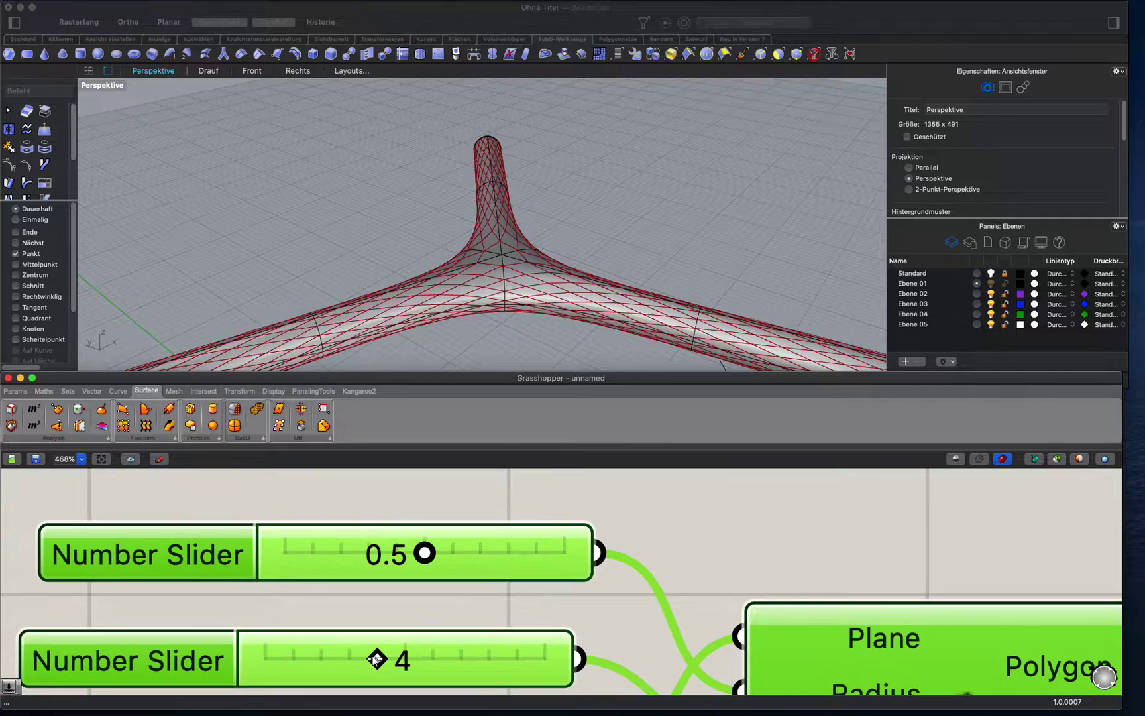
pyautogui.doubleClick(441, 660)
pyautogui.write('8')
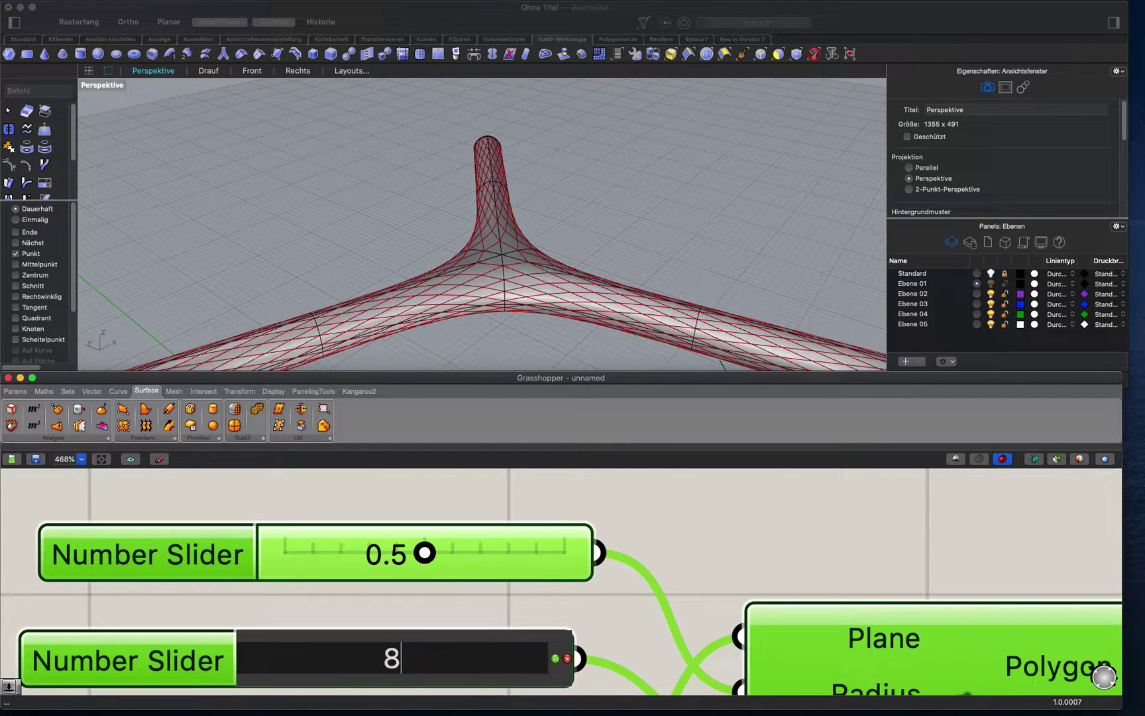
pyautogui.press('Return')
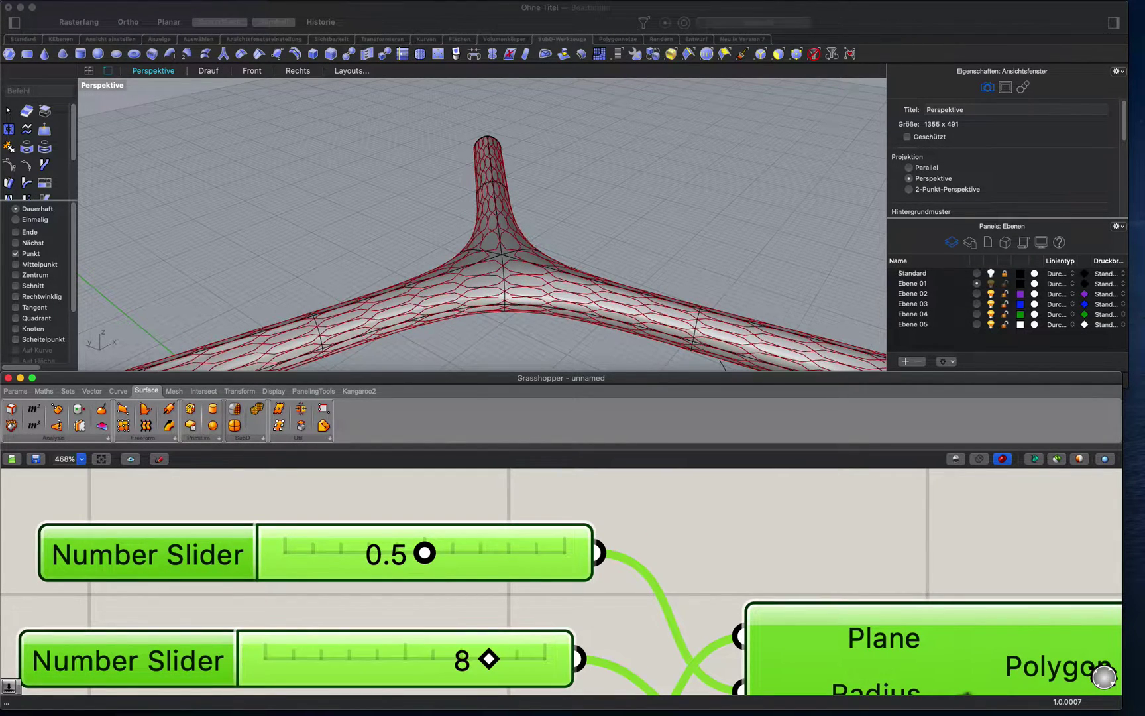
# - Hide the three-armed SubD pipe in the Rhino model so only the pattern curves remain displayed
pyautogui.moveTo(485, 265)
pyautogui.mouseDown(button='right')
pyautogui.moveTo(554, 289)
pyautogui.moveTo(496, 261)
pyautogui.mouseUp(button='right')
pyautogui.click(475, 247)
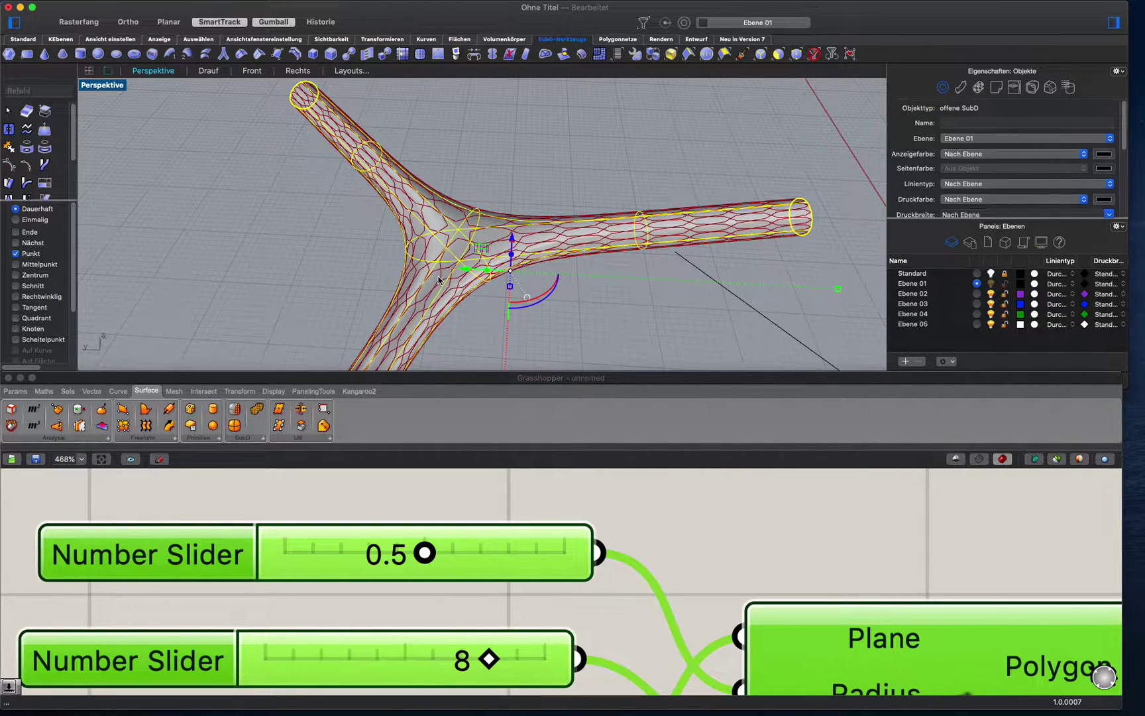
pyautogui.write('hid')
pyautogui.hotkey('ctrl', 'space')
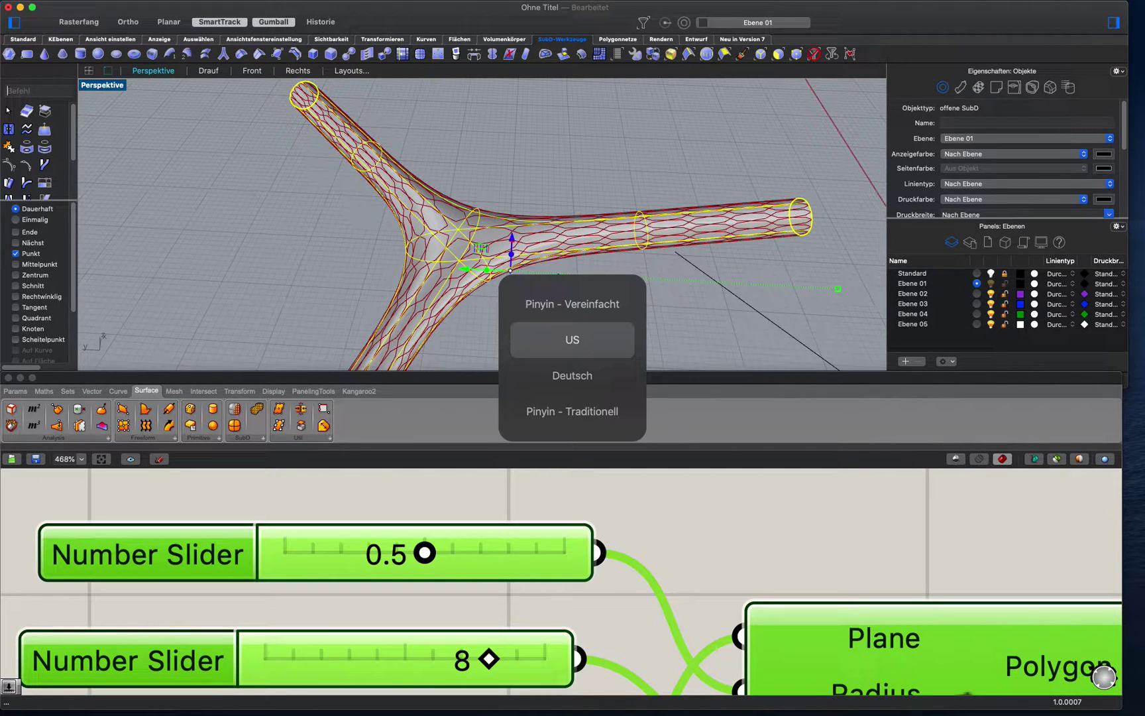
pyautogui.write('de')
pyautogui.press('Return')
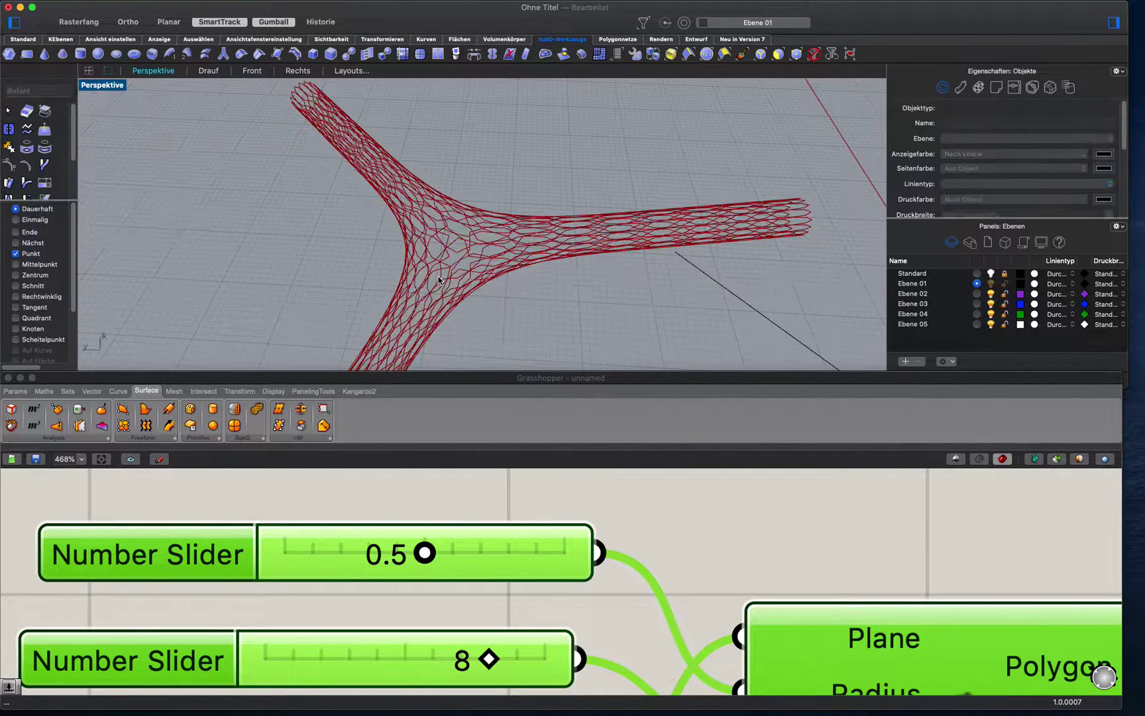
# - Assign the multi-legged SubD as the single referenced object of the SubD parameter and inspect the pattern on it
pyautogui.keyDown('shift'); pyautogui.moveTo(623, 222); pyautogui.dragTo(423, 221, button='right'); pyautogui.keyUp('shift')
pyautogui.scroll(-5, 423, 221)
pyautogui.keyDown('shift'); pyautogui.moveTo(589, 238); pyautogui.dragTo(483, 240, button='right'); pyautogui.keyUp('shift')
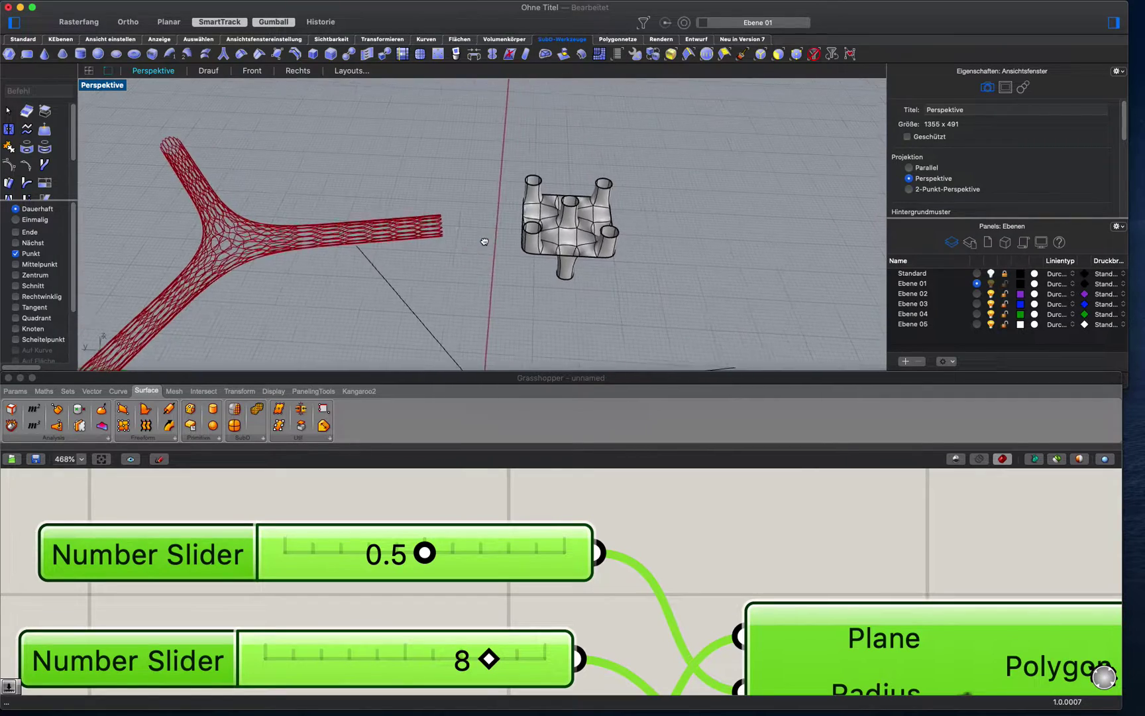
pyautogui.scroll(6, 603, 238)
pyautogui.click(584, 236)
pyautogui.moveTo(584, 236); pyautogui.dragTo(622, 218, button='right')
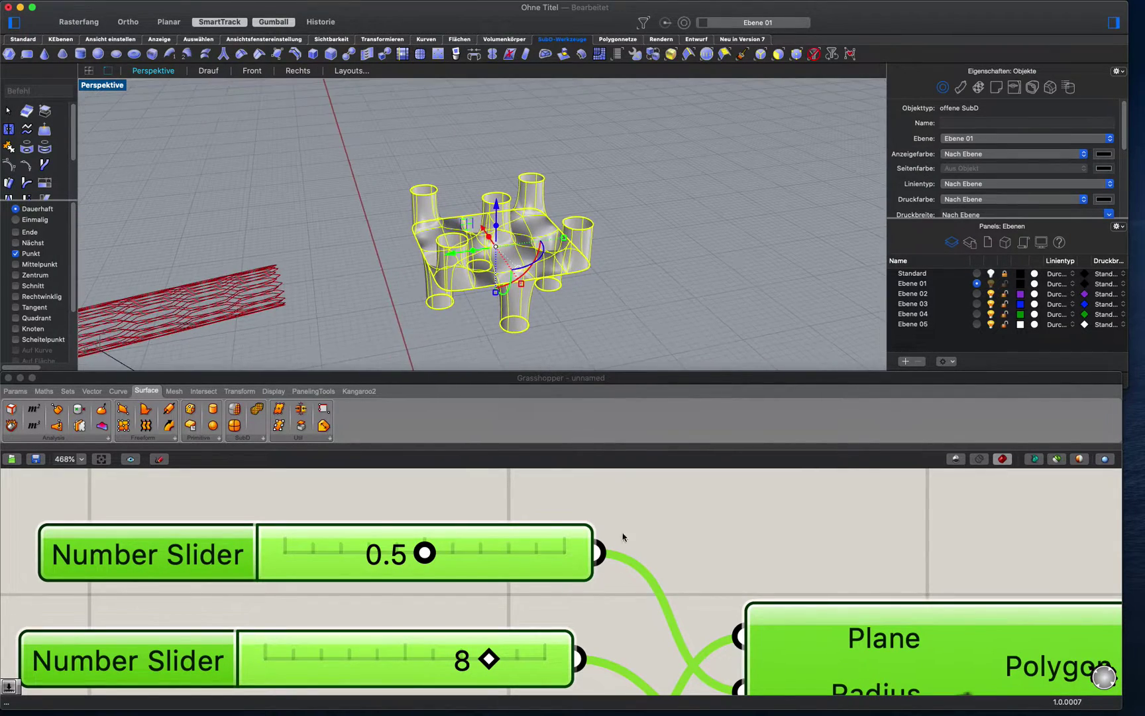
pyautogui.moveTo(568, 611); pyautogui.dragTo(525, 579, button='right')
pyautogui.scroll(-11, 524, 577)
pyautogui.scroll(7, 530, 583)
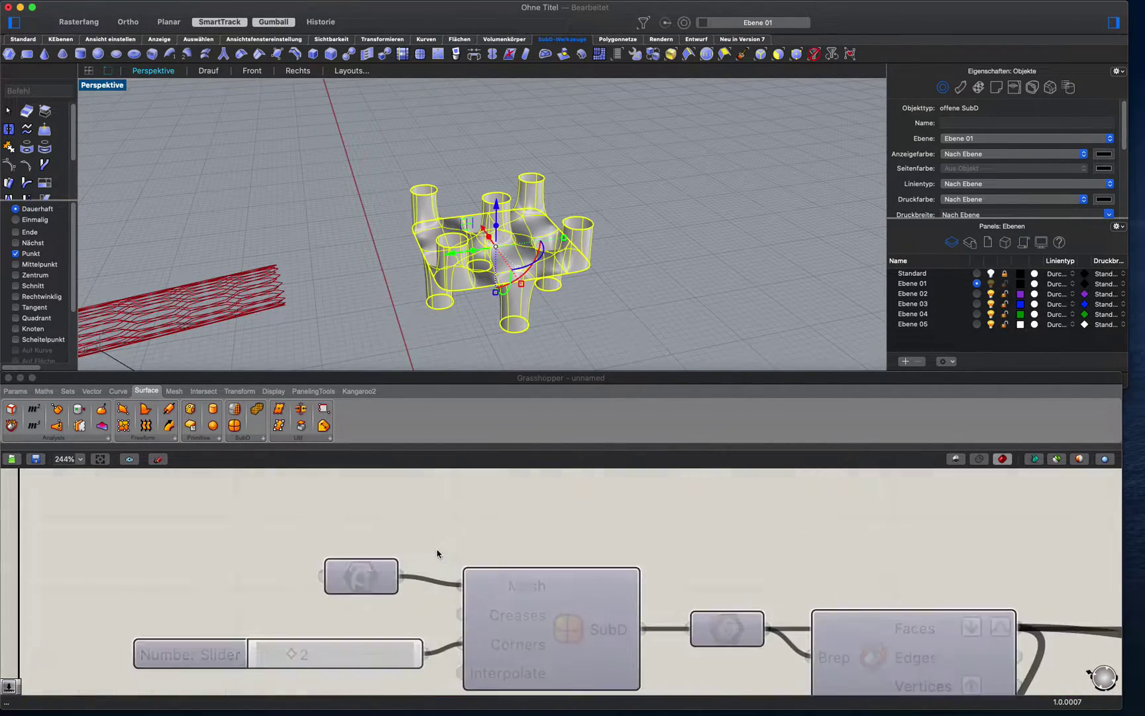
pyautogui.rightClick(366, 576)
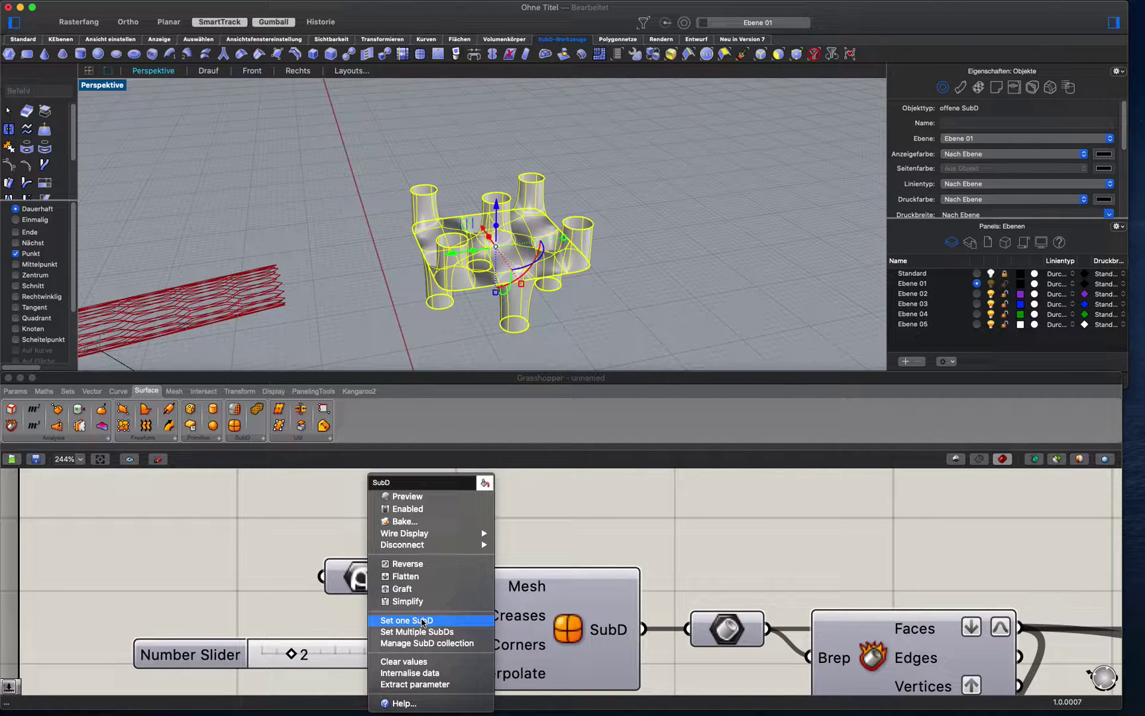
pyautogui.click(422, 620)
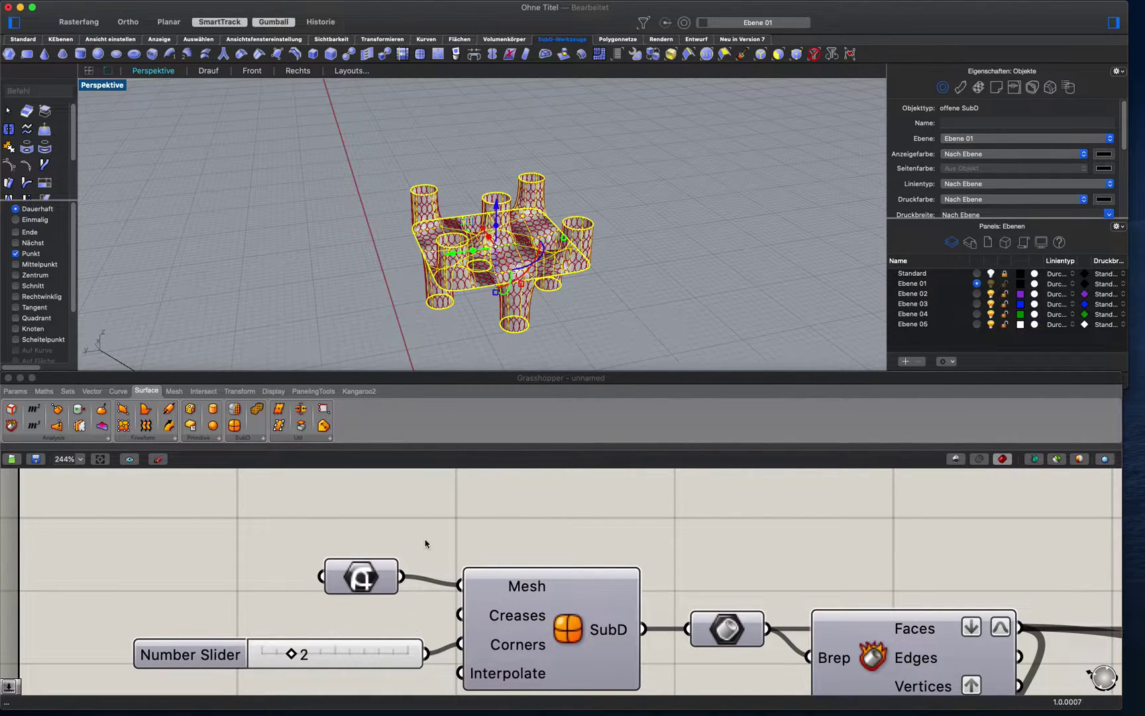
pyautogui.moveTo(489, 237); pyautogui.dragTo(454, 289, button='right')
pyautogui.scroll(5, 568, 182)
pyautogui.moveTo(663, 244); pyautogui.dragTo(515, 136, button='right')
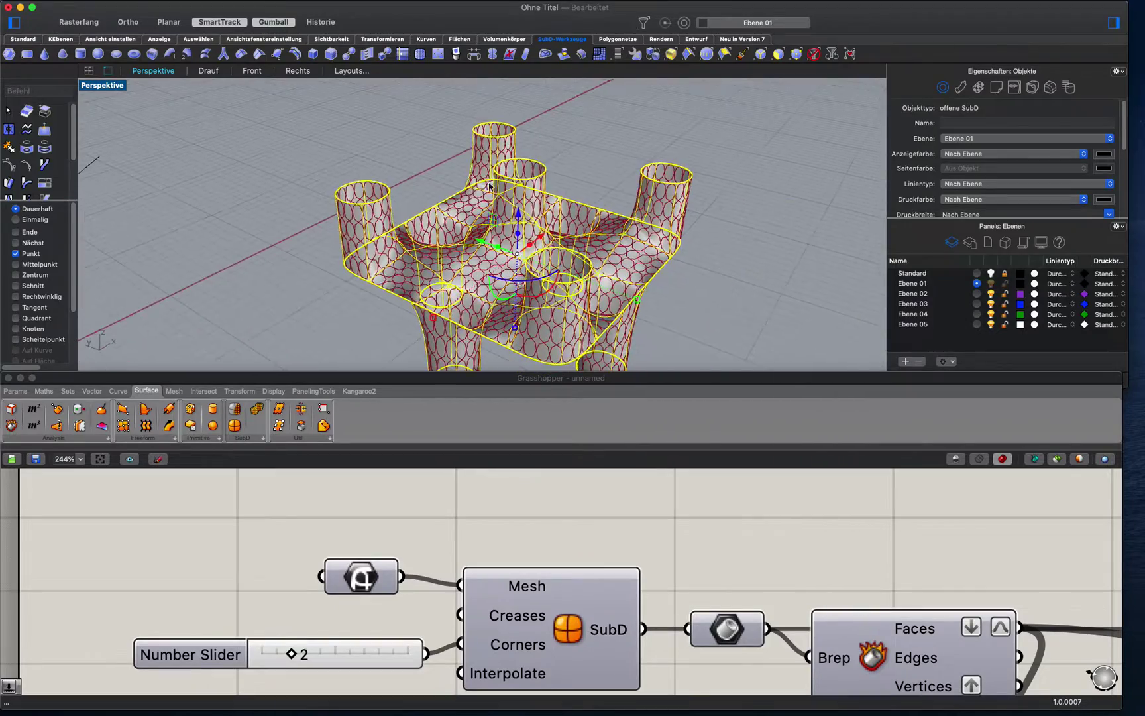
# - Set the number slider for the polygon's segment count to 4 and inspect the pattern on the multi-legged SubD
pyautogui.click(319, 156)
pyautogui.moveTo(446, 212); pyautogui.dragTo(483, 248, button='right')
pyautogui.scroll(-10, 550, 555)
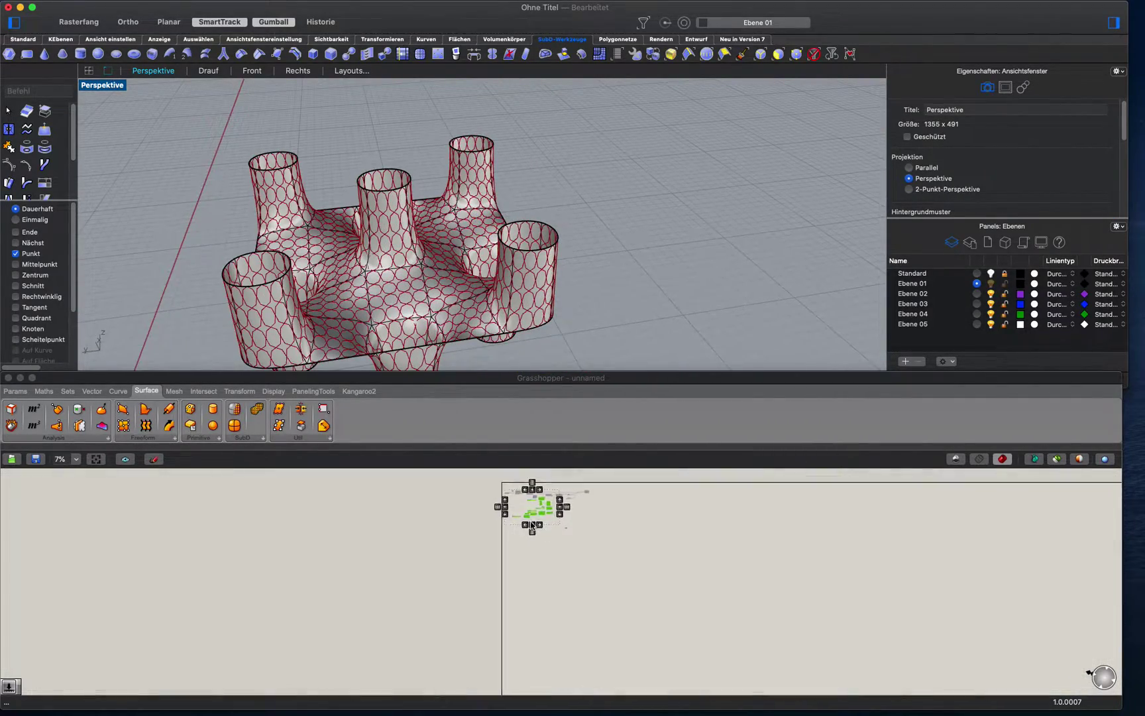
pyautogui.scroll(15, 524, 504)
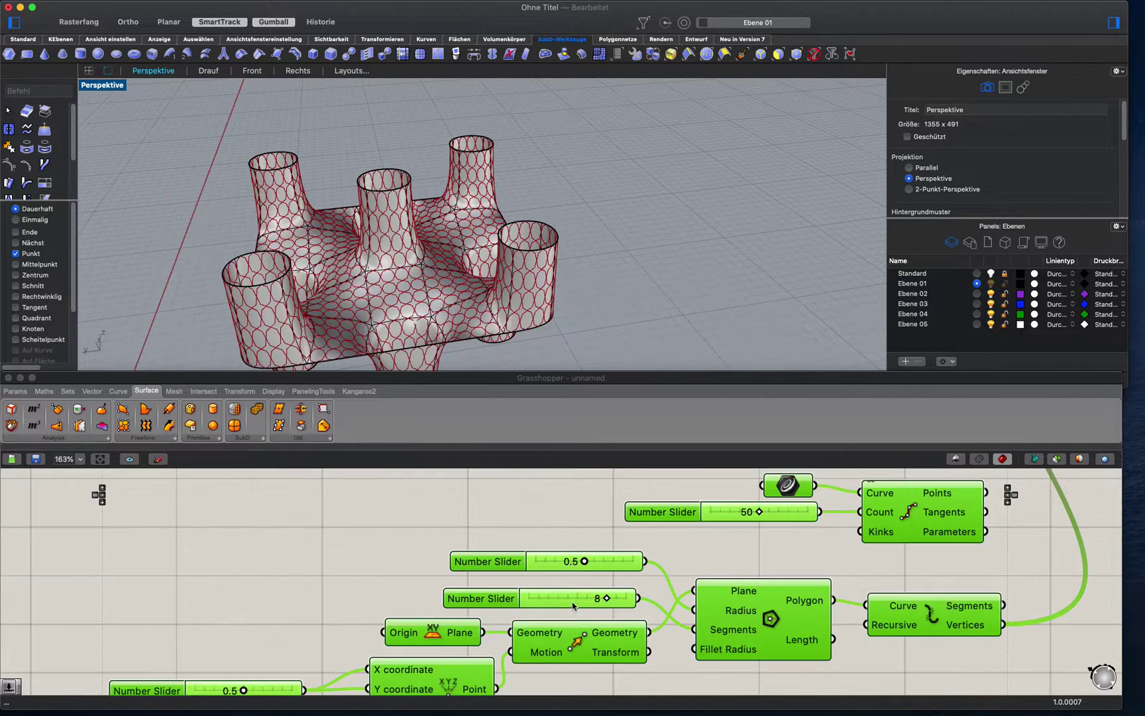
pyautogui.doubleClick(573, 603)
pyautogui.write('4')
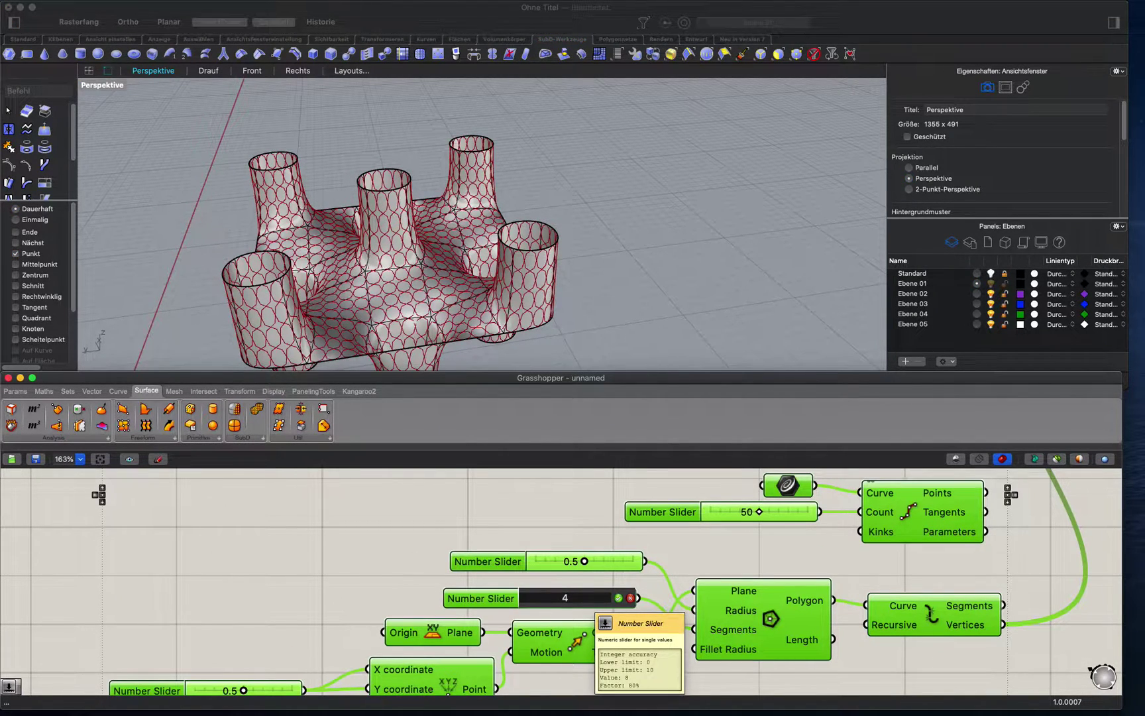
pyautogui.press('Return')
pyautogui.moveTo(409, 277); pyautogui.dragTo(379, 305, button='right')
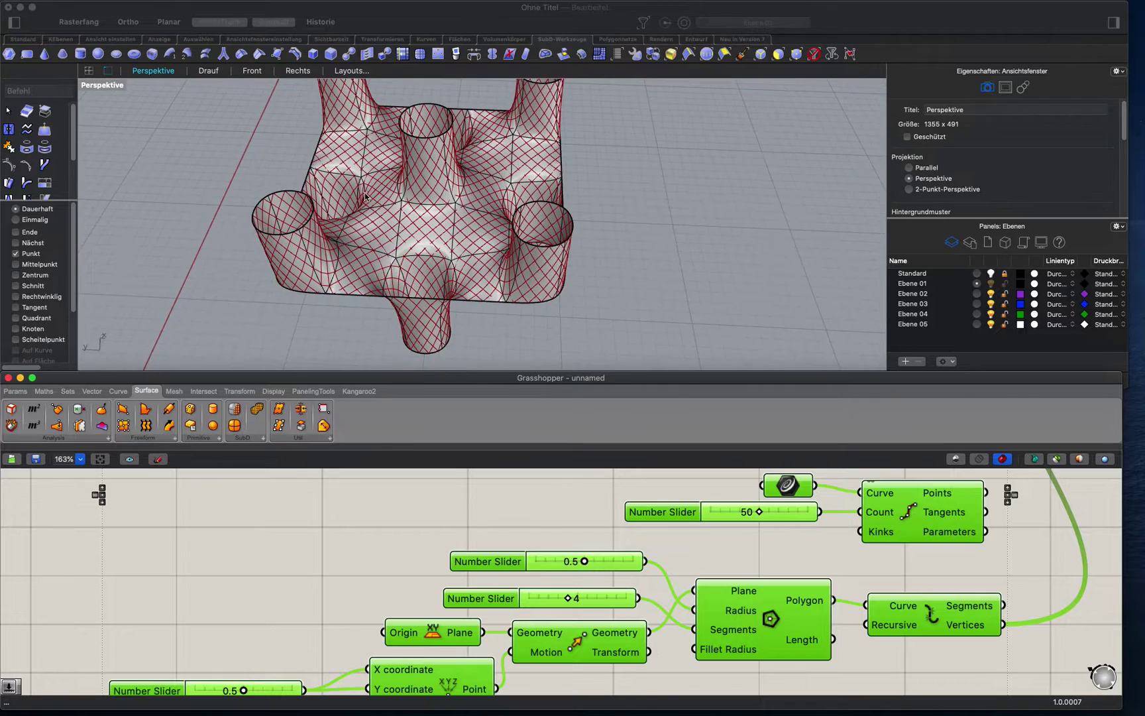
pyautogui.moveTo(365, 196); pyautogui.dragTo(469, 188, button='right')
# - Turn off the Draw Icons display option so the Grasshopper components show their text names
pyautogui.moveTo(441, 559); pyautogui.dragTo(506, 593, button='right')
pyautogui.scroll(-2, 506, 593)
pyautogui.moveTo(447, 524); pyautogui.dragTo(484, 613, button='right')
pyautogui.scroll(-1, 484, 612)
pyautogui.moveTo(482, 563); pyautogui.dragTo(550, 633, button='right')
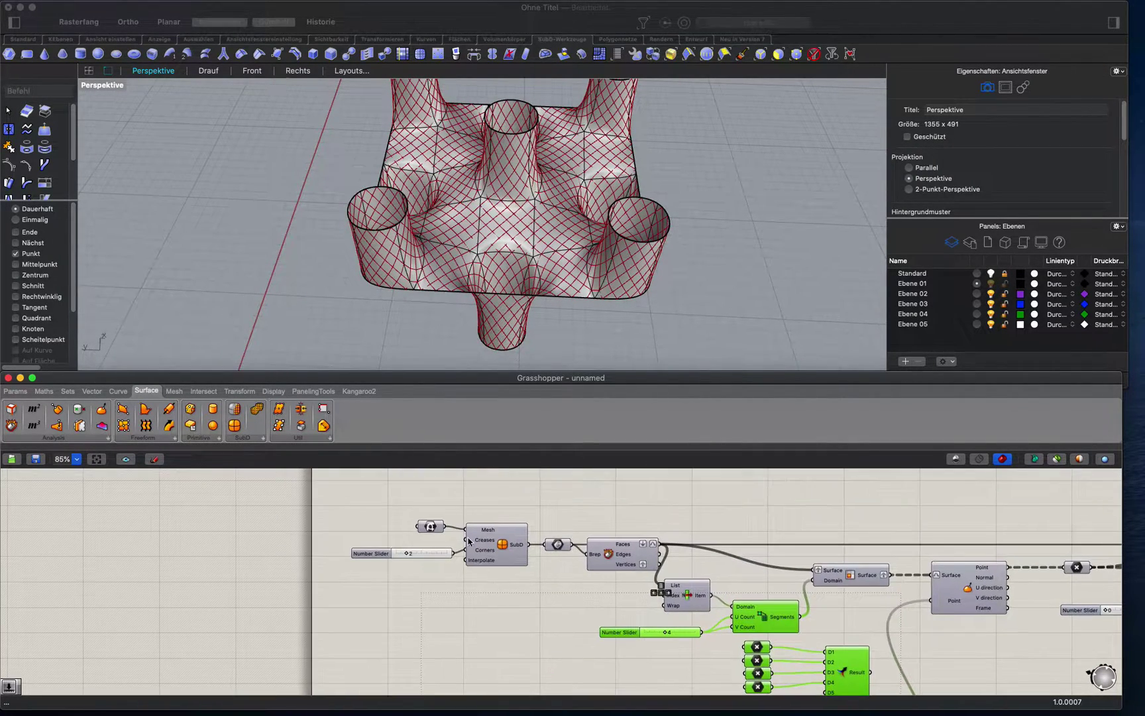
pyautogui.scroll(3, 494, 589)
pyautogui.hscroll(-3, 459, 611)
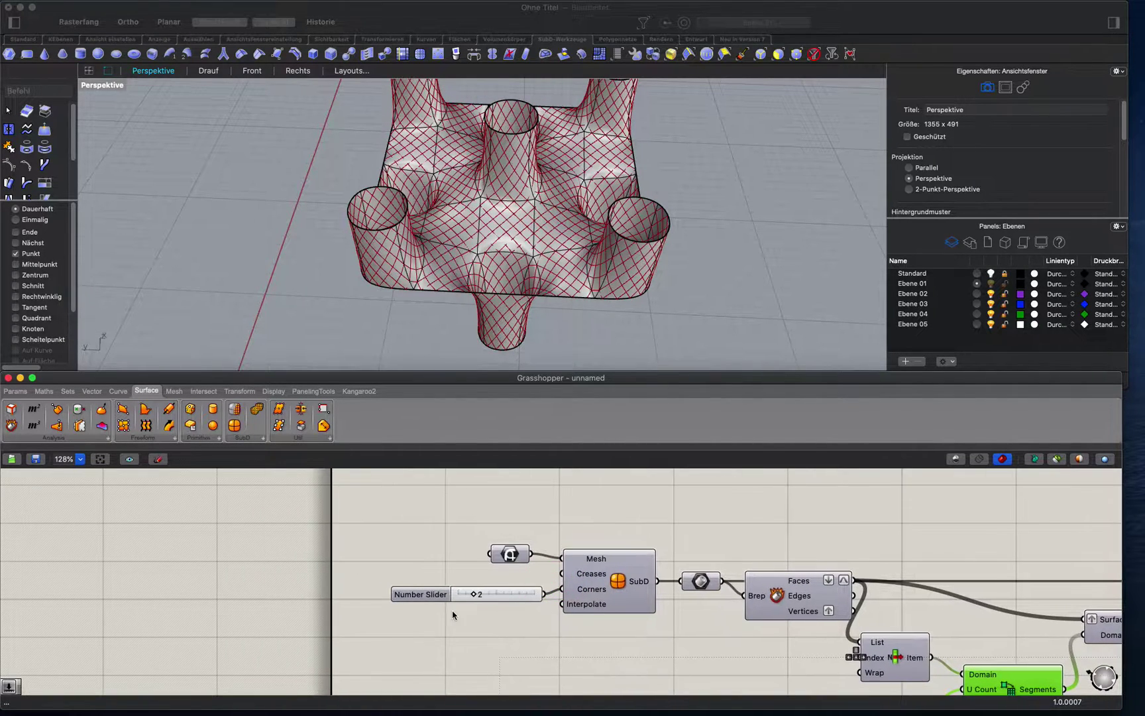
pyautogui.hscroll(3, 569, 590)
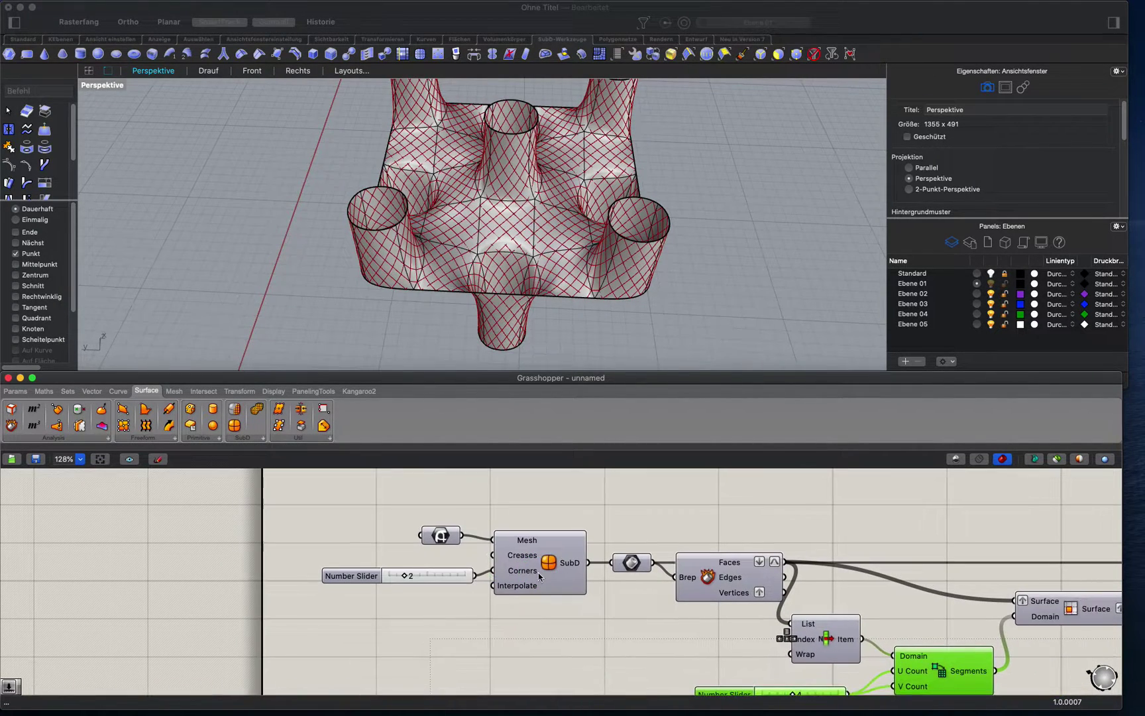
pyautogui.click(118, 391)
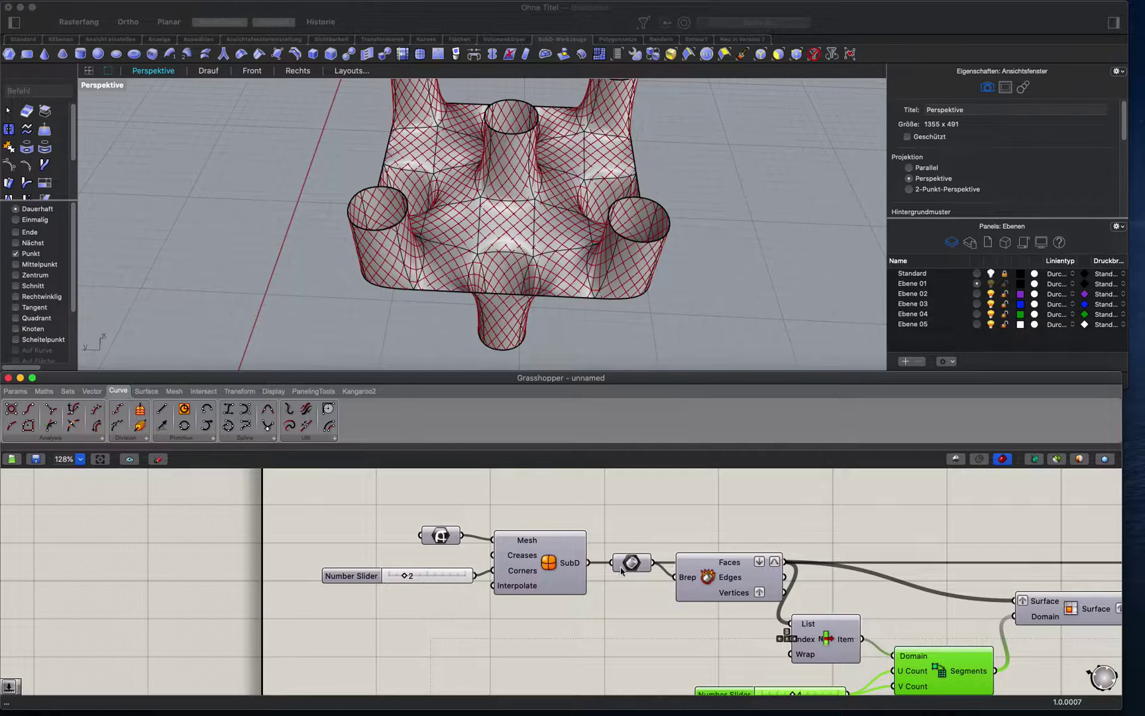
pyautogui.scroll(-5, 621, 571)
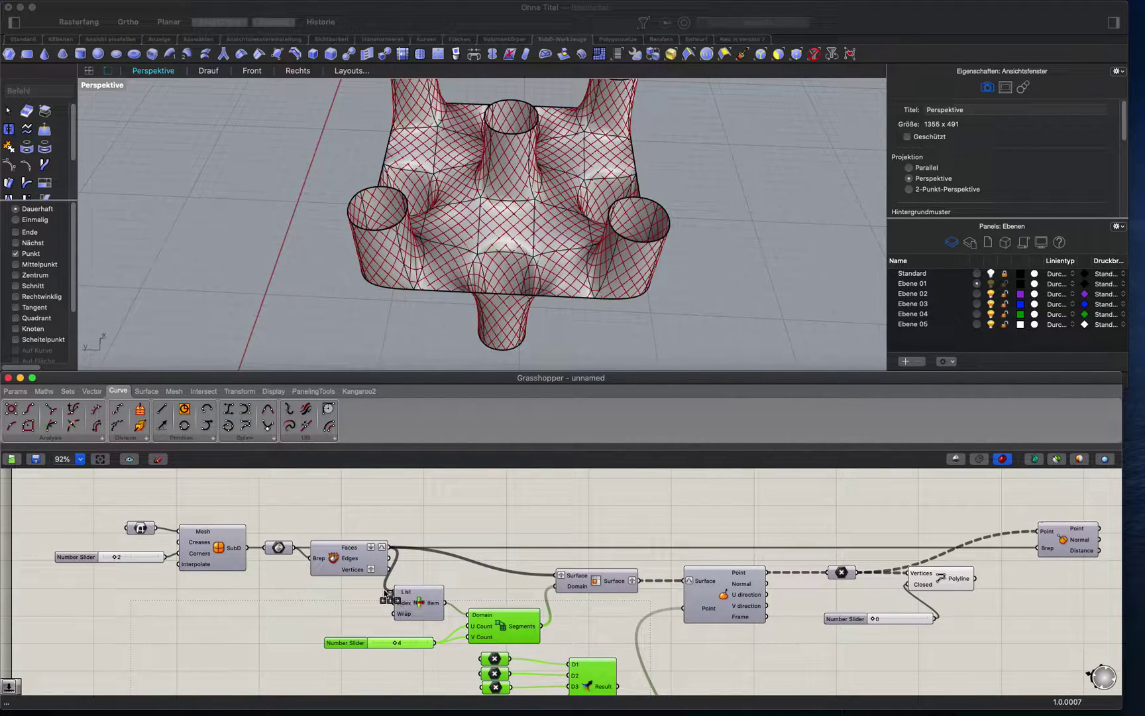
pyautogui.moveTo(92, 396)
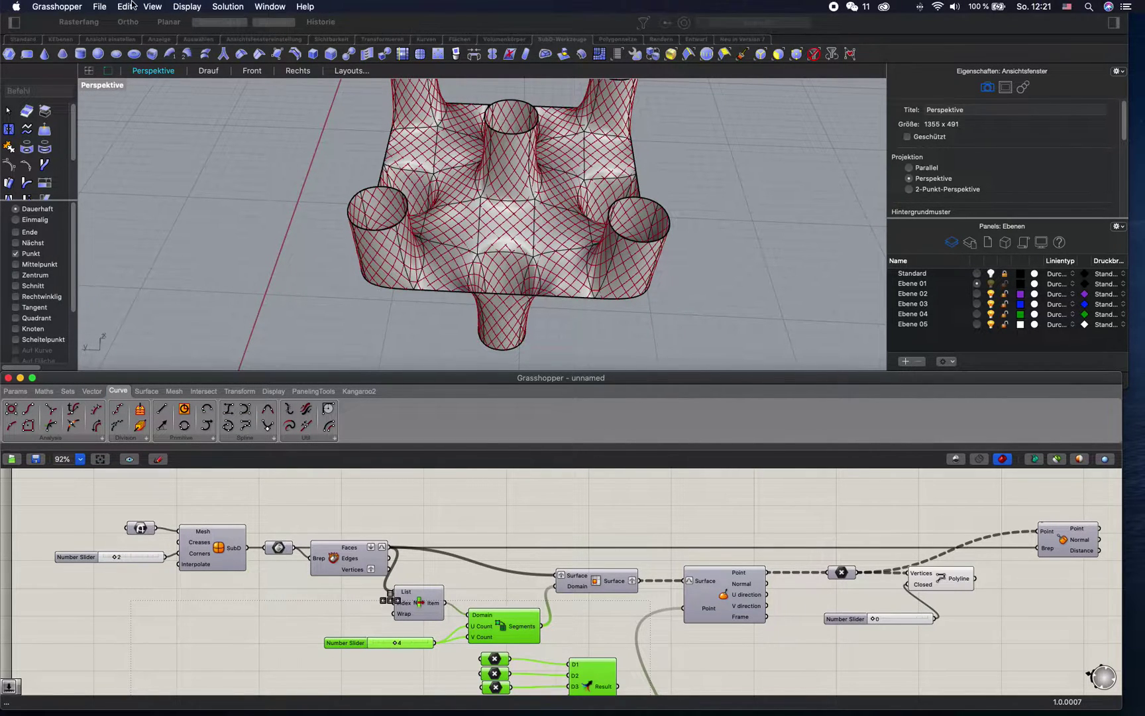
pyautogui.click(124, 6)
pyautogui.moveTo(190, 8)
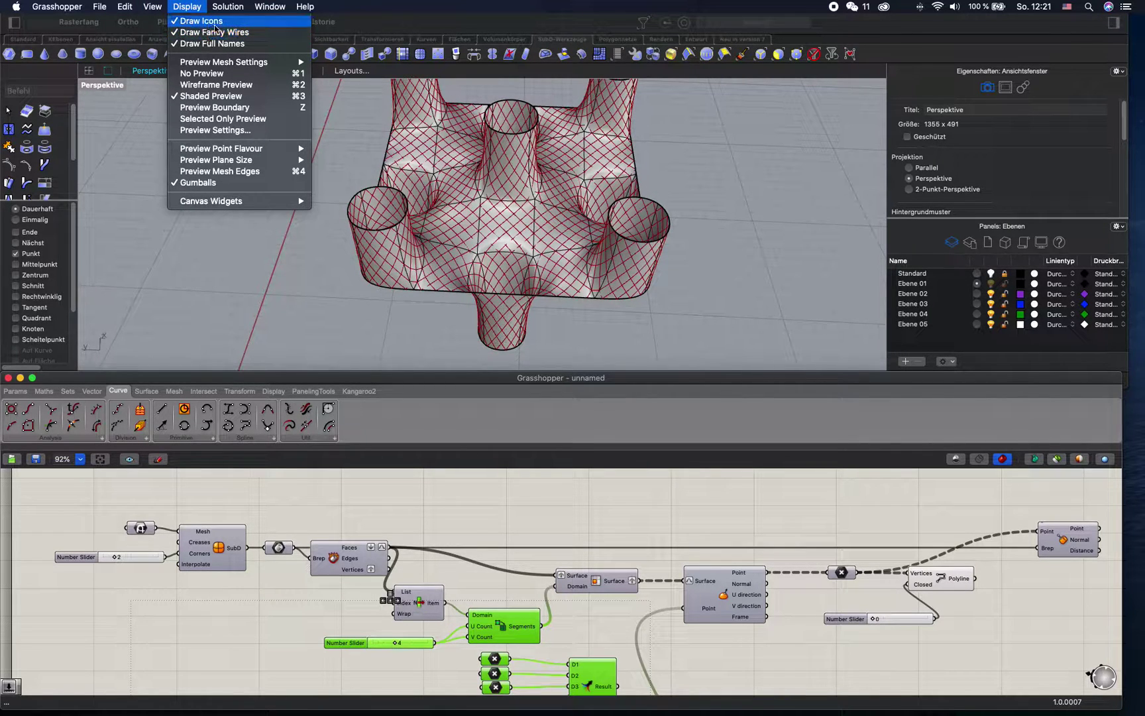
pyautogui.click(214, 23)
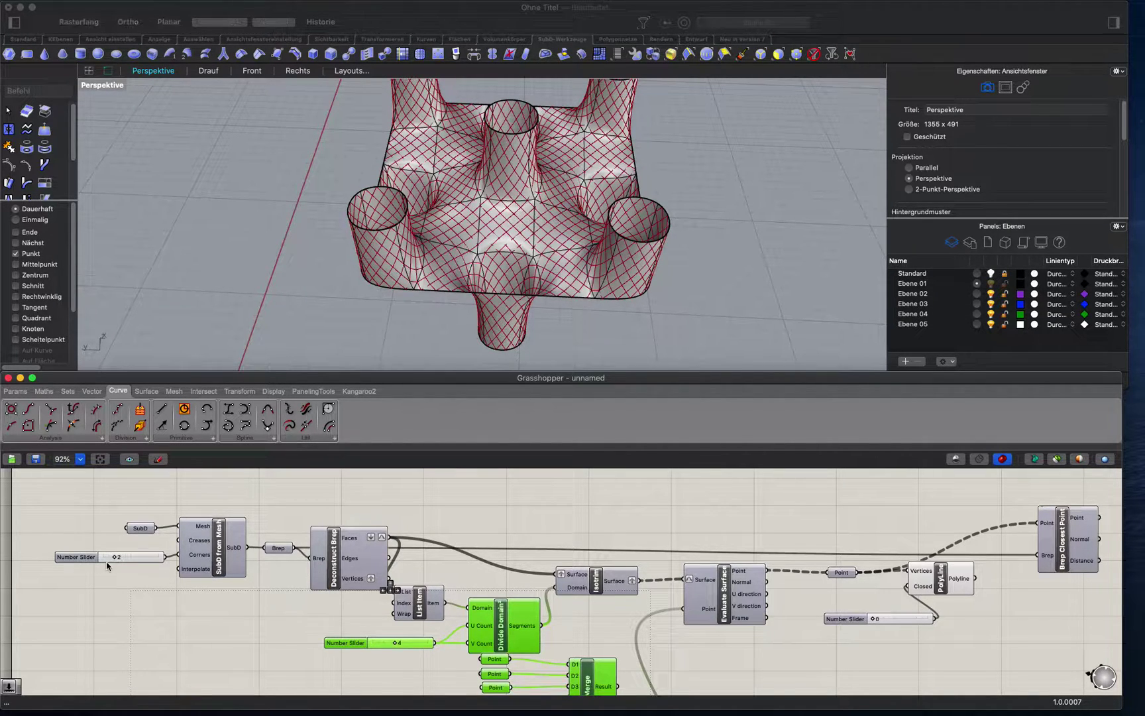
# - Replace the Evaluate Surface component's Point source with the Result output of Merge and inspect the pattern on the SubD
pyautogui.moveTo(115, 559)
pyautogui.mouseDown()
pyautogui.moveTo(105, 560)
pyautogui.moveTo(115, 560)
pyautogui.mouseUp()
pyautogui.moveTo(318, 618); pyautogui.dragTo(286, 614, button='right')
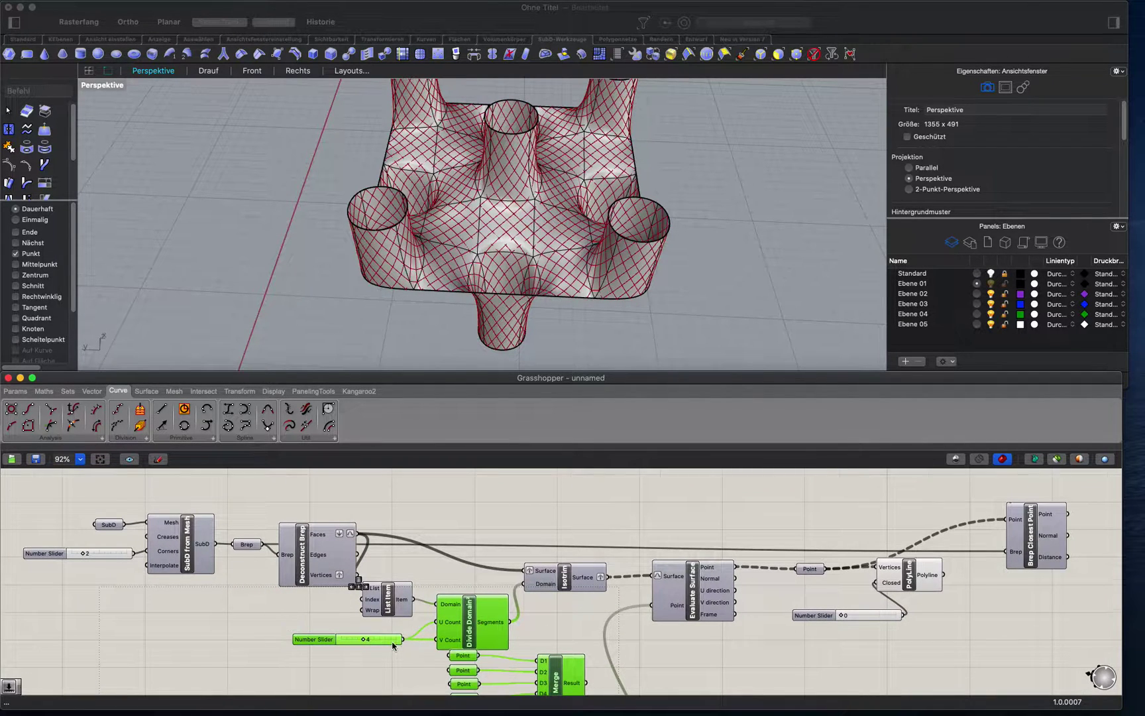
pyautogui.scroll(1, 393, 646)
pyautogui.moveTo(363, 642)
pyautogui.mouseDown()
pyautogui.moveTo(351, 644)
pyautogui.moveTo(363, 642)
pyautogui.mouseUp()
pyautogui.scroll(-5, 493, 563)
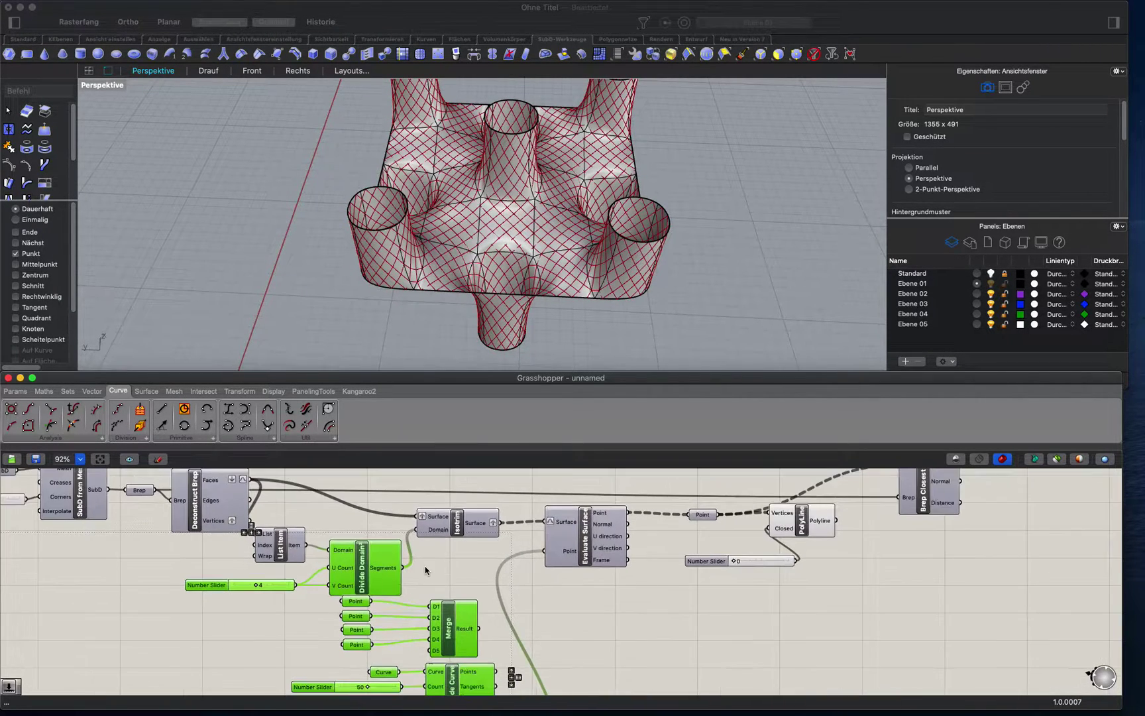
pyautogui.scroll(5, 493, 567)
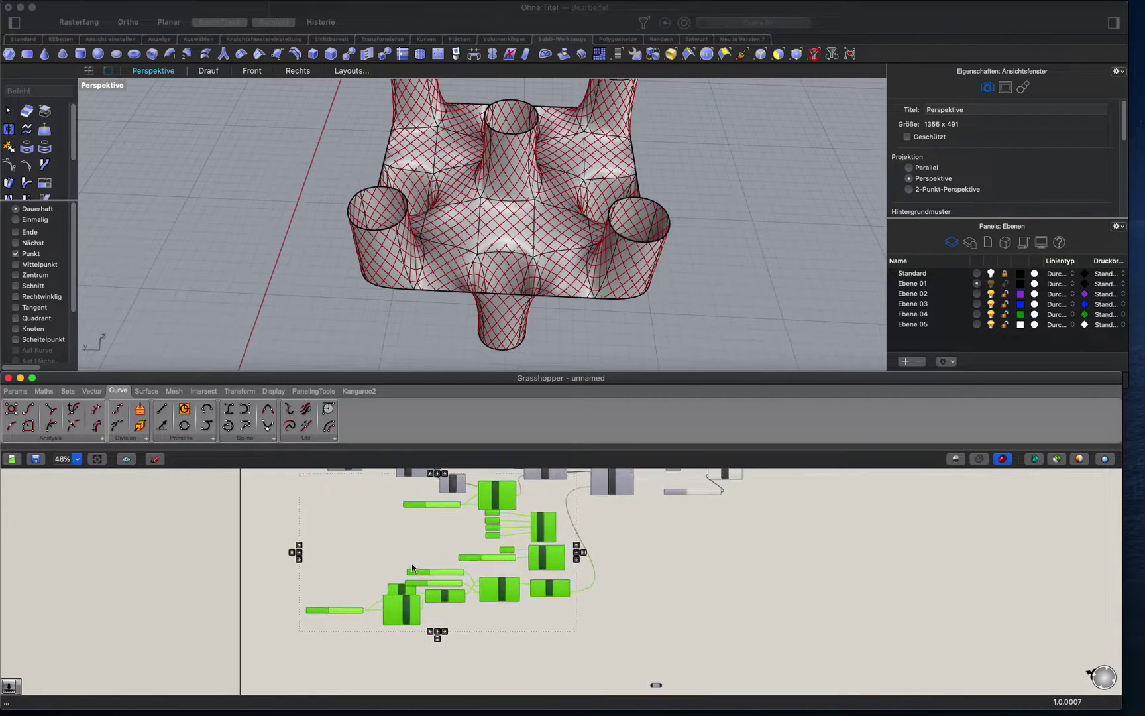
pyautogui.moveTo(502, 582); pyautogui.dragTo(502, 585, button='right')
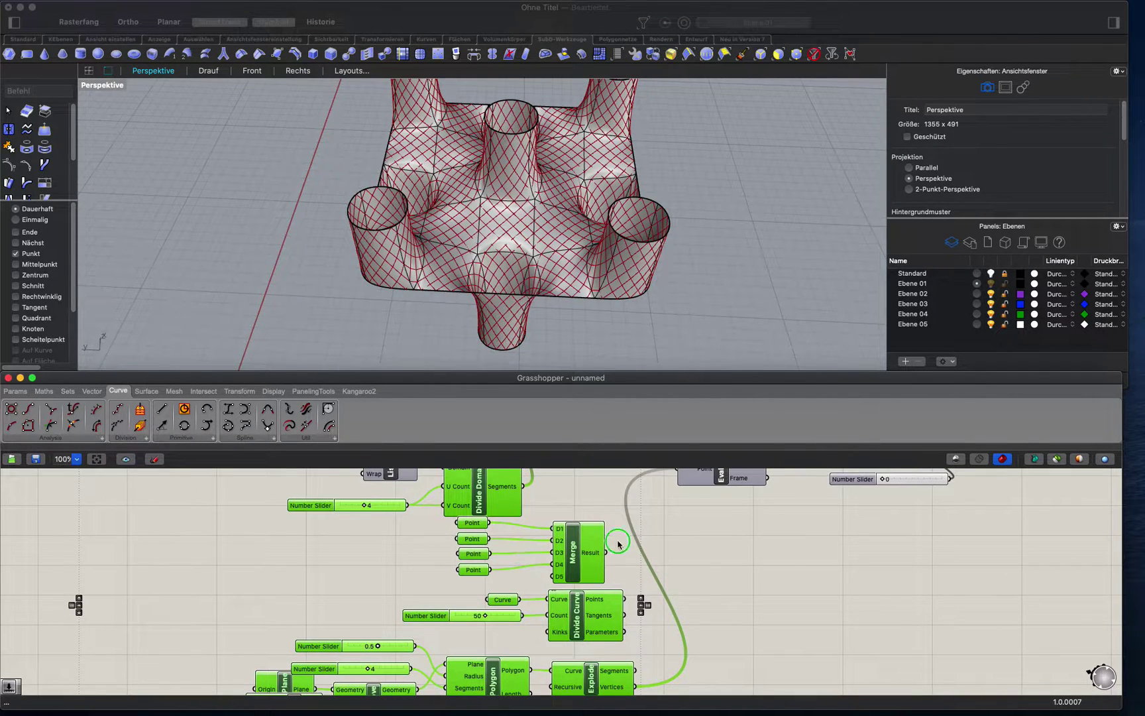
pyautogui.moveTo(618, 543); pyautogui.dragTo(562, 588, button='right')
pyautogui.moveTo(550, 597); pyautogui.dragTo(623, 512)
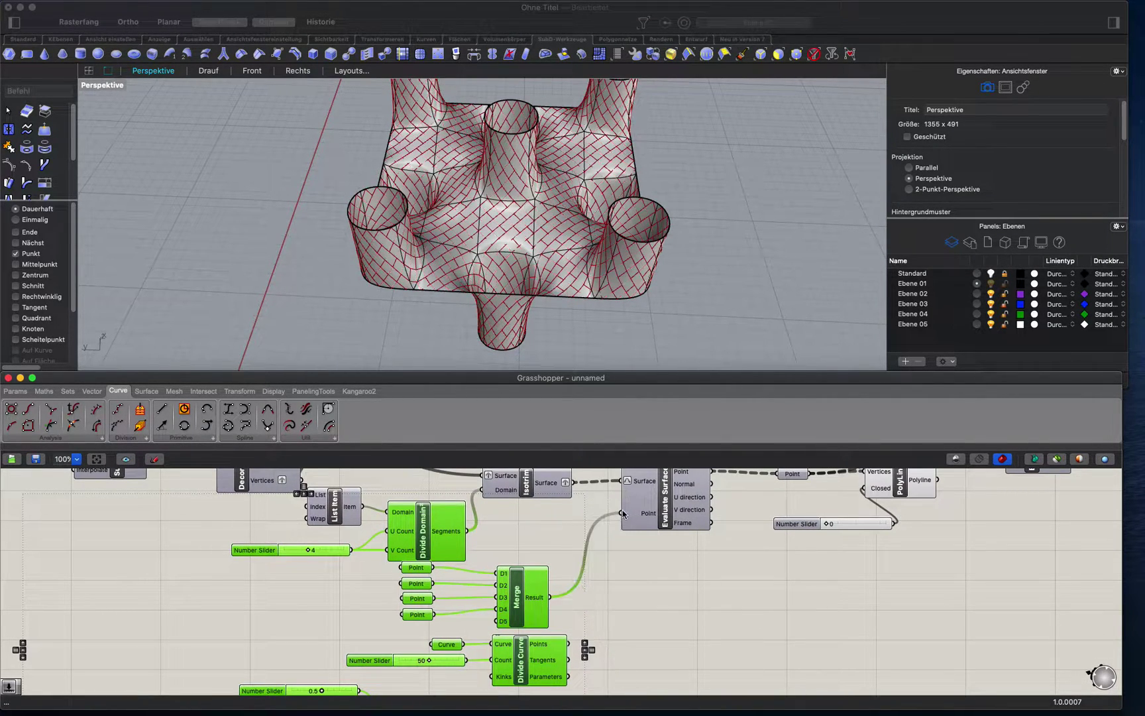
pyautogui.moveTo(532, 295); pyautogui.dragTo(450, 226, button='right')
pyautogui.moveTo(544, 570); pyautogui.dragTo(571, 549, button='right')
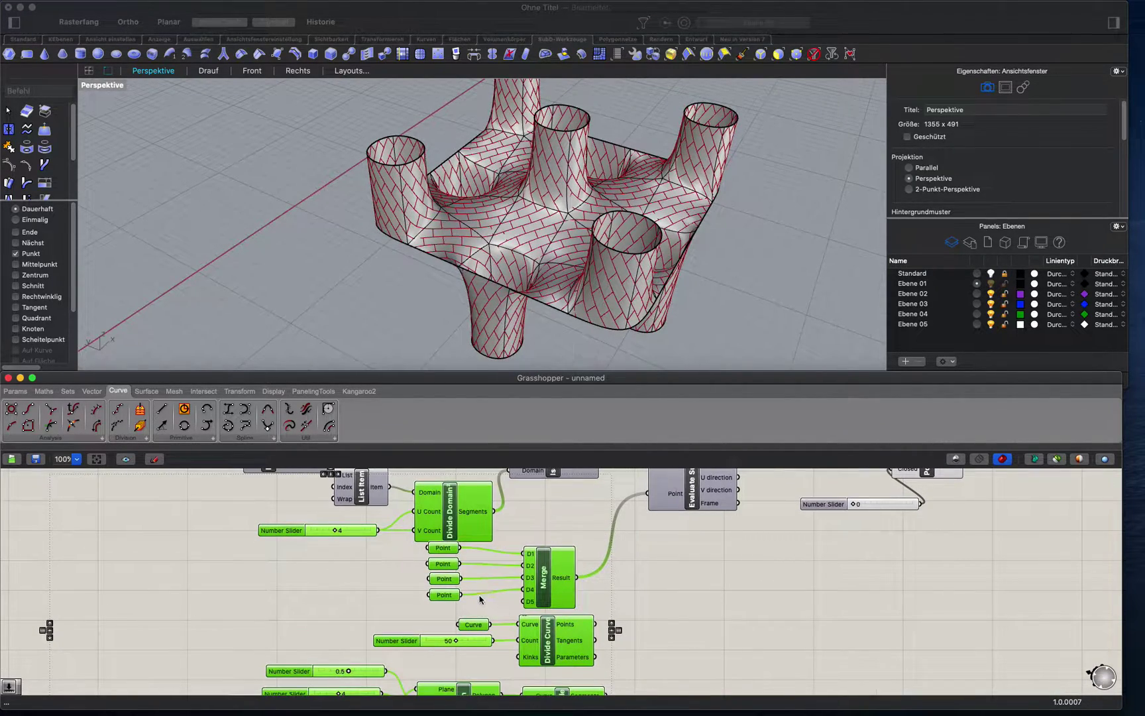
# - Turn on the preview of the Merge component and view its points on the square at the origin
pyautogui.moveTo(552, 272); pyautogui.dragTo(561, 213, button='right')
pyautogui.scroll(-8, 561, 213)
pyautogui.scroll(8, 319, 253)
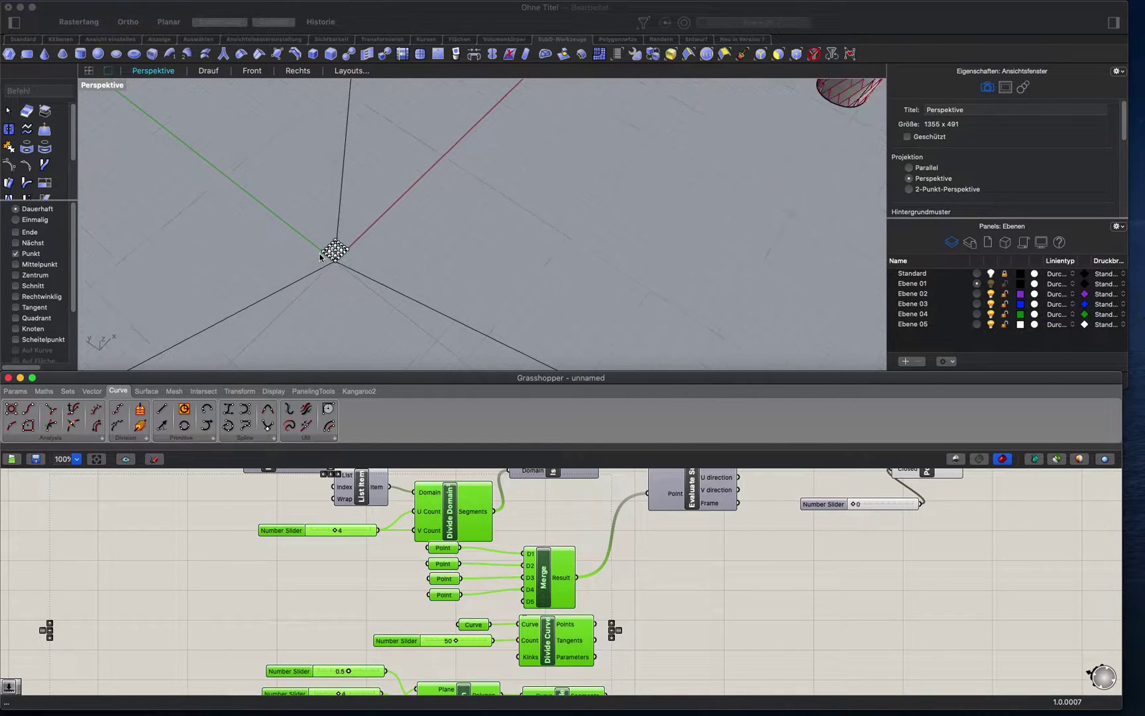
pyautogui.scroll(6, 320, 256)
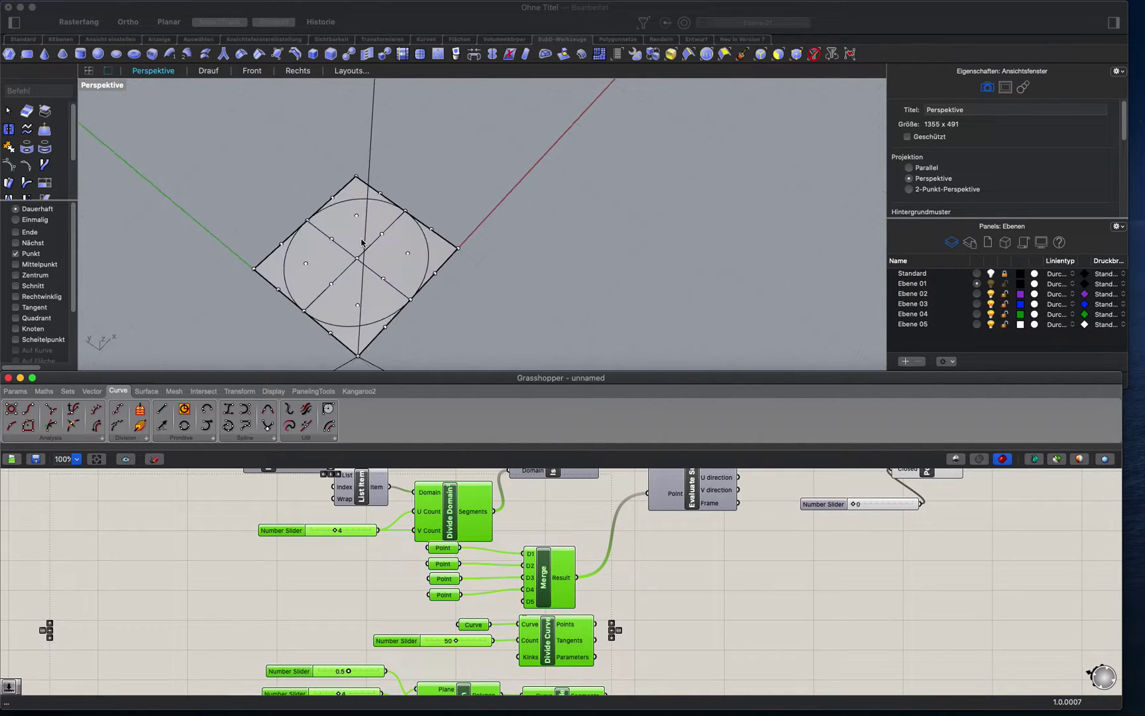
pyautogui.rightClick(546, 579)
pyautogui.click(571, 595)
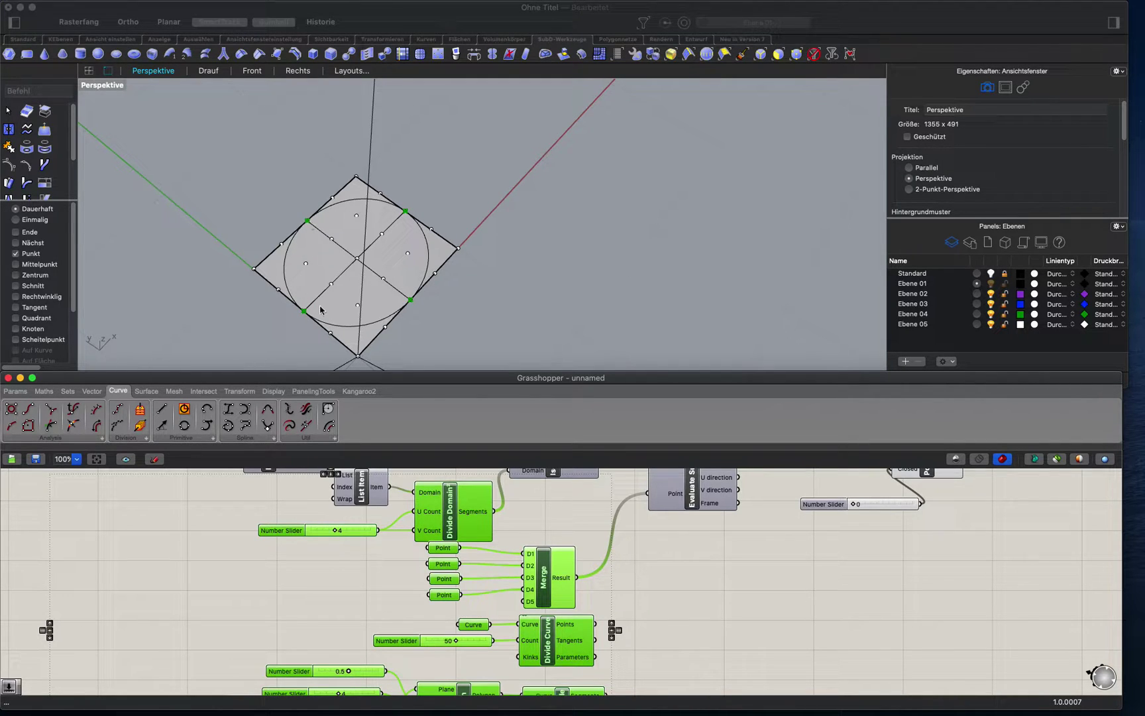
pyautogui.moveTo(492, 584); pyautogui.dragTo(534, 558, button='right')
pyautogui.hscroll(3, 597, 630)
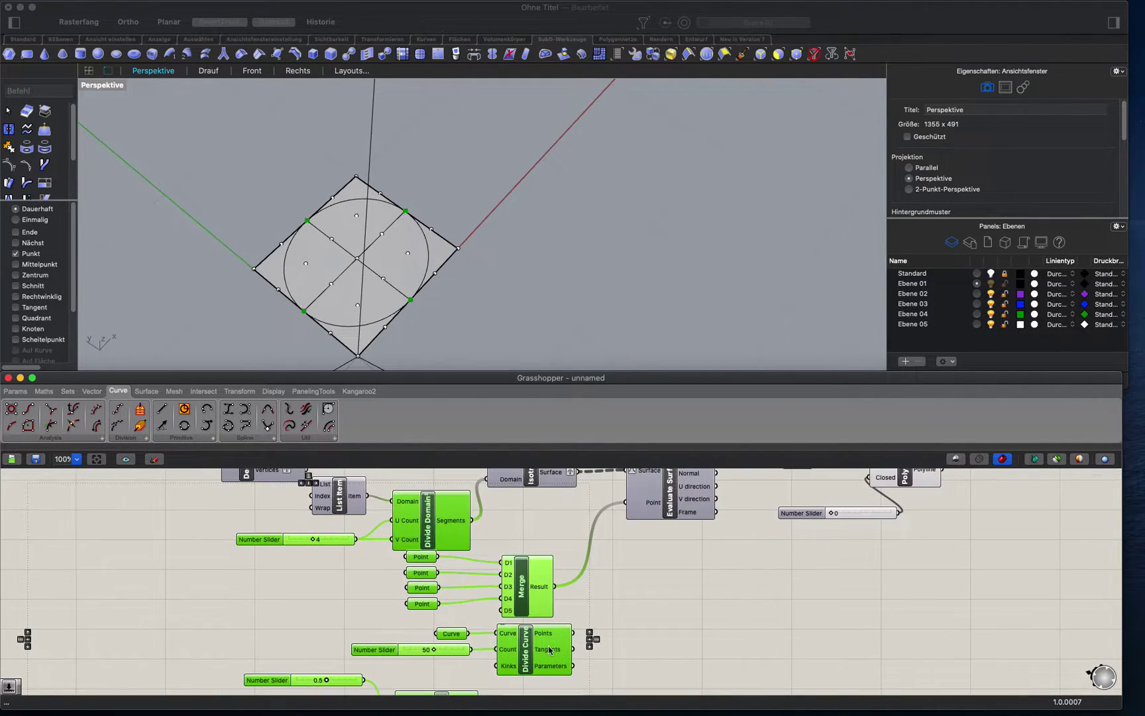
# - Turn on the preview of the Divide Curve component to display its division points on the circle
pyautogui.click(673, 622)
pyautogui.rightClick(540, 661)
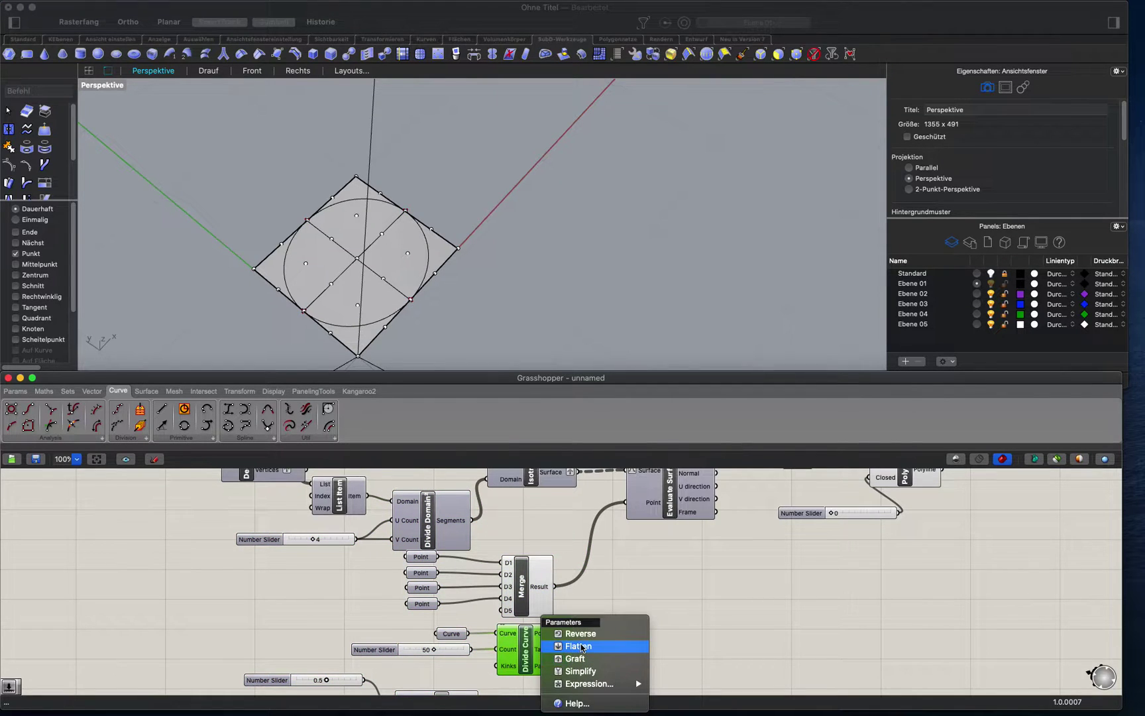
pyautogui.rightClick(627, 581)
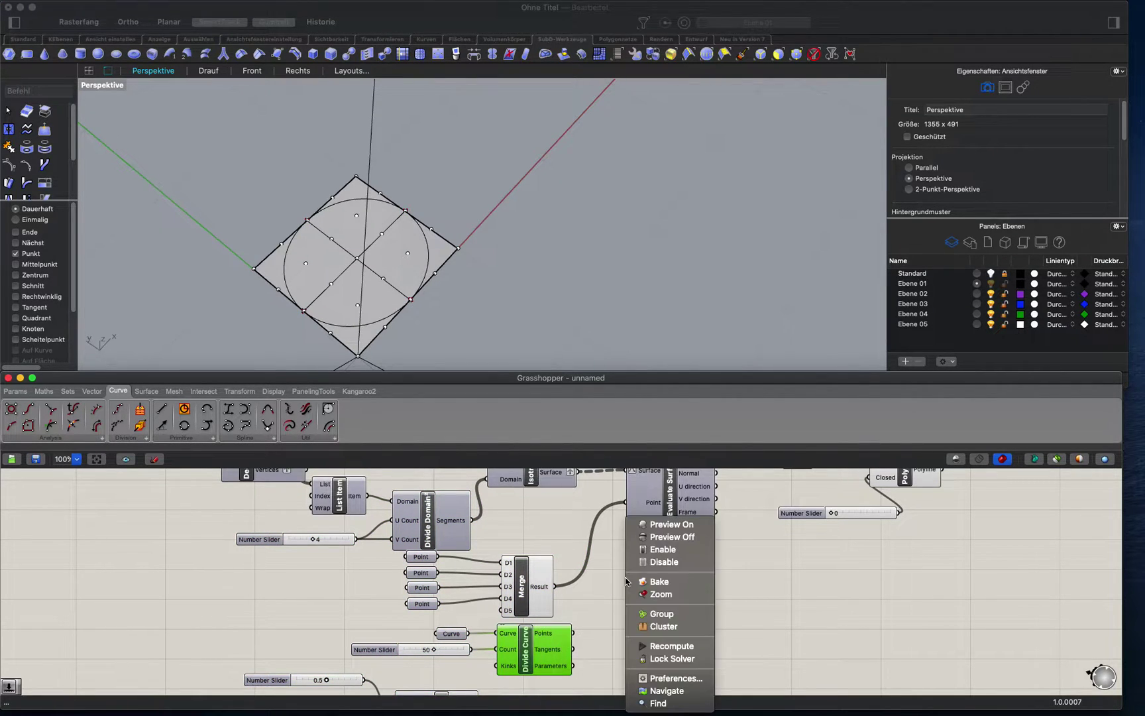
pyautogui.click(670, 525)
# - Replace the Point source of Evaluate Surface with the Points output of Divide Curve and view the pattern on the SubD
pyautogui.moveTo(626, 502); pyautogui.dragTo(576, 633)
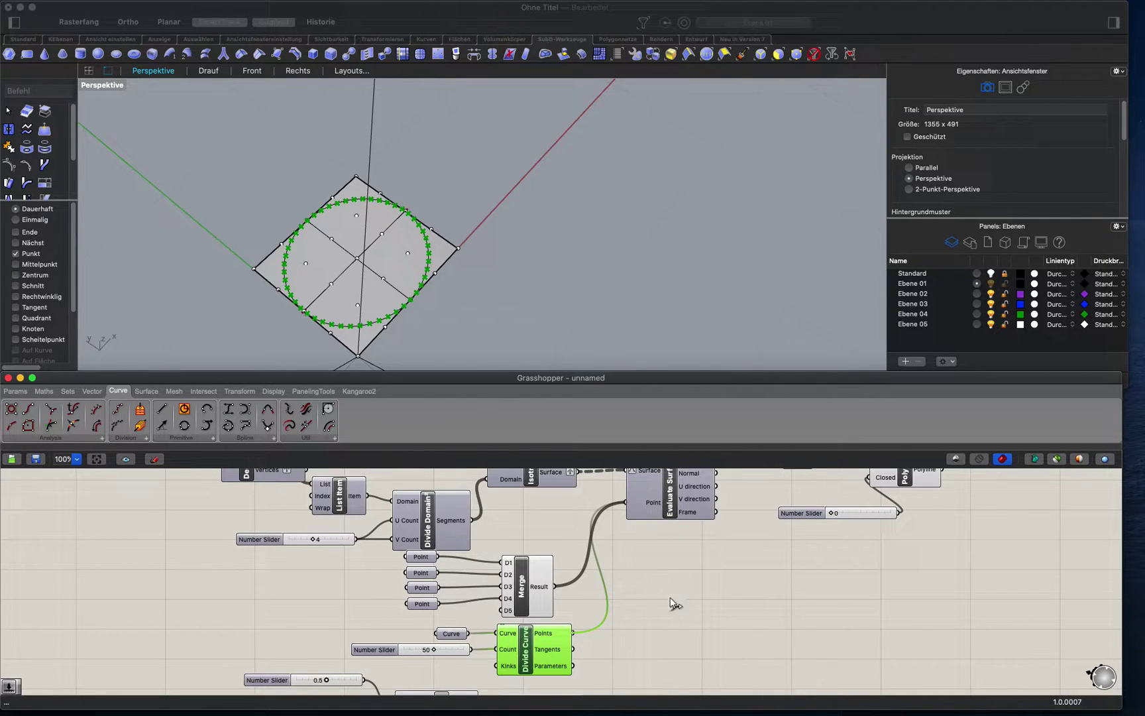
pyautogui.moveTo(540, 259); pyautogui.dragTo(486, 273, button='right')
pyautogui.scroll(-10, 487, 273)
pyautogui.keyDown('shift'); pyautogui.moveTo(650, 166); pyautogui.dragTo(543, 286, button='right'); pyautogui.keyUp('shift')
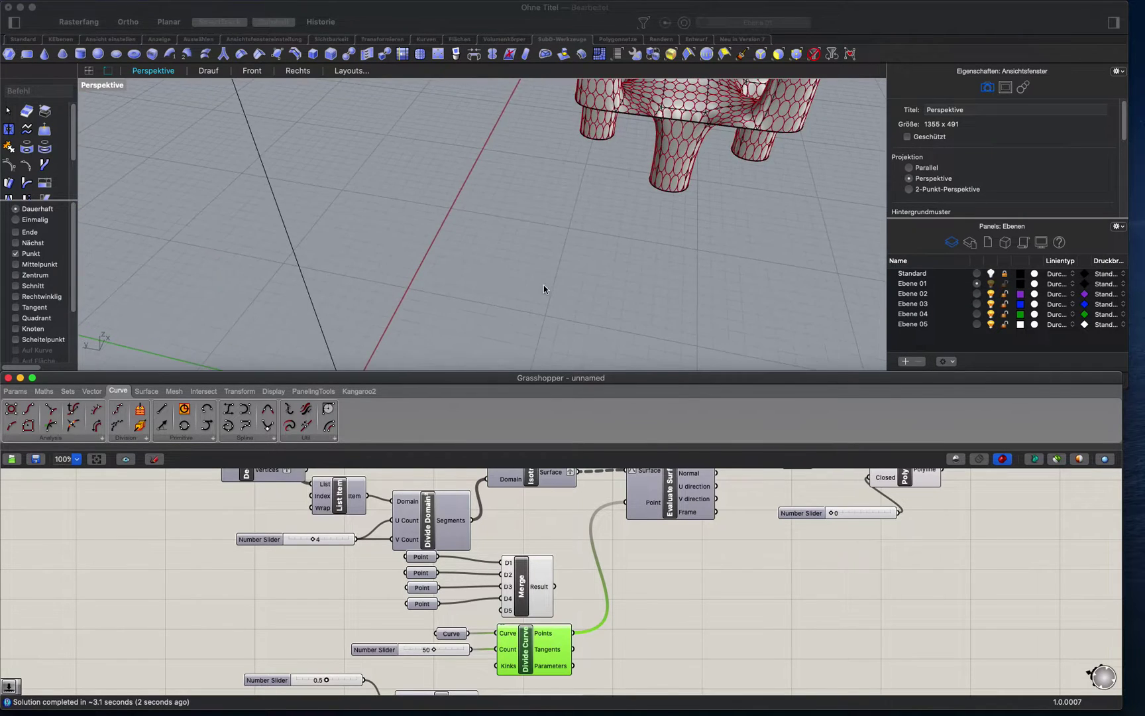
# - Turn on the preview of the Explode component and view the exploded polygon in the square at the origin
pyautogui.scroll(-6, 545, 285)
pyautogui.moveTo(597, 541); pyautogui.dragTo(611, 491, button='right')
pyautogui.scroll(-10, 611, 491)
pyautogui.moveTo(559, 562); pyautogui.dragTo(564, 542, button='right')
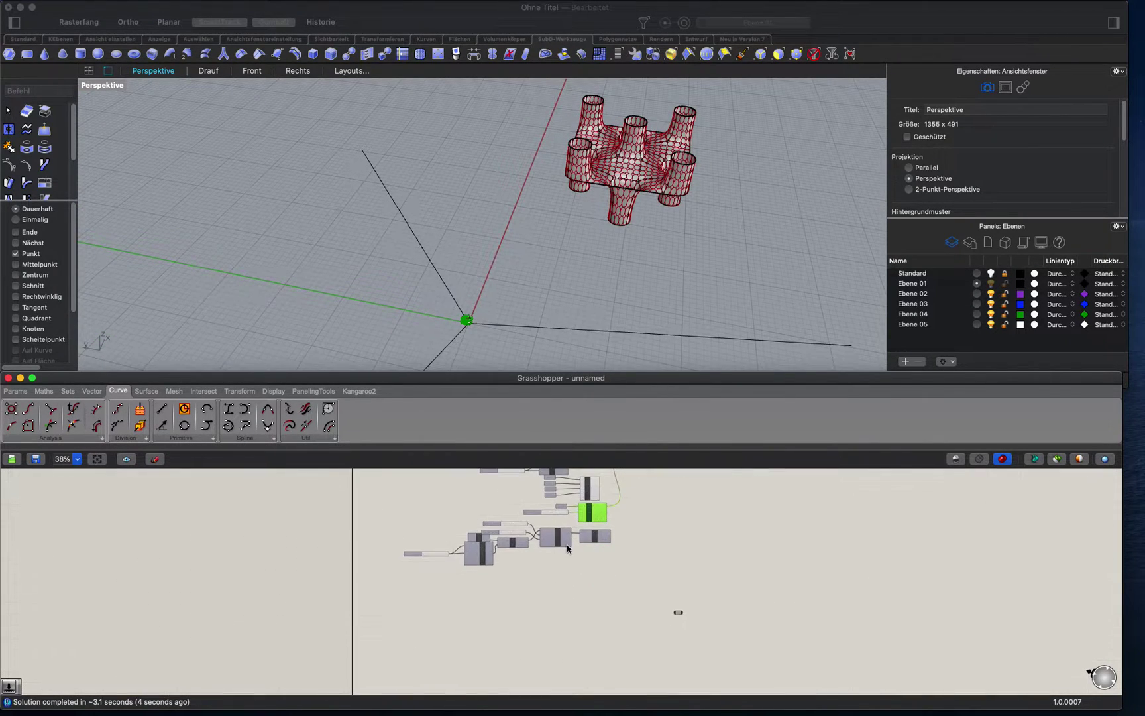
pyautogui.scroll(4, 564, 541)
pyautogui.moveTo(464, 524); pyautogui.dragTo(447, 583, button='right')
pyautogui.scroll(1, 447, 583)
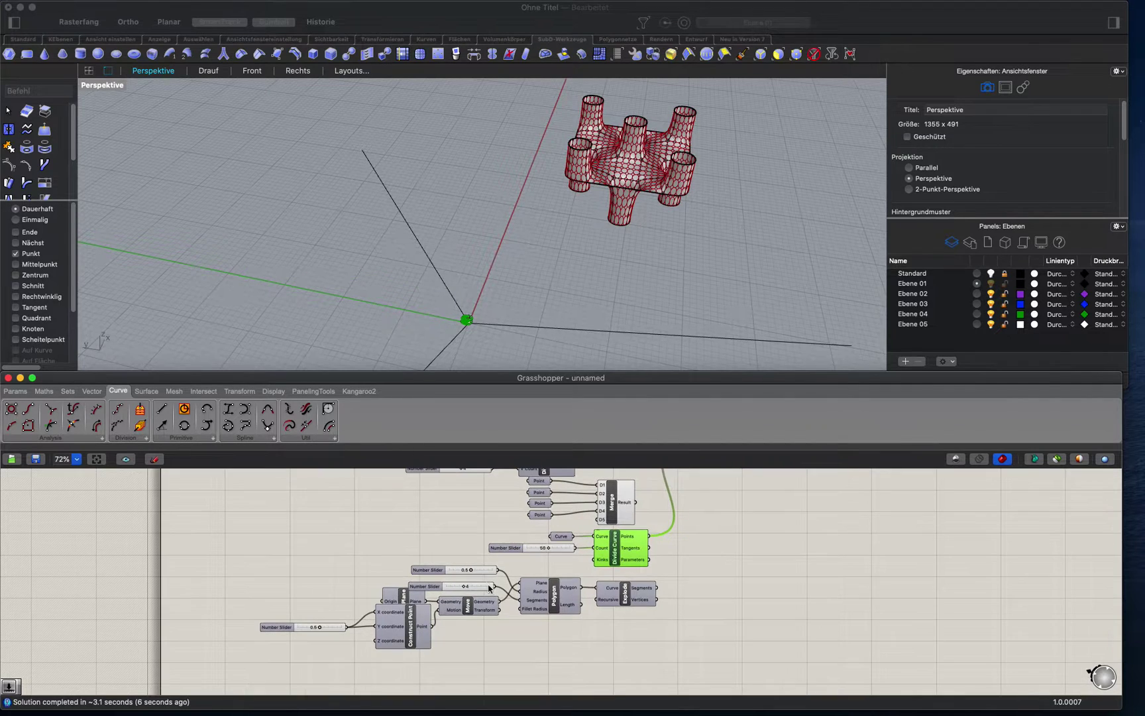
pyautogui.scroll(1, 574, 535)
pyautogui.click(611, 608)
pyautogui.rightClick(611, 610)
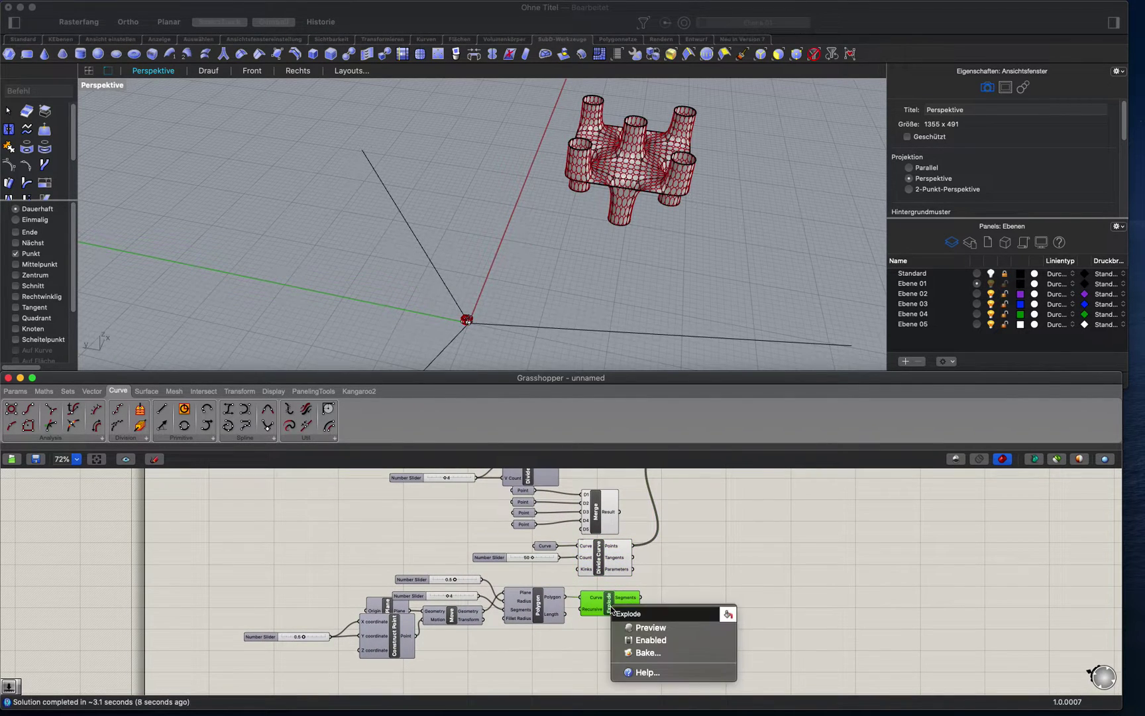
pyautogui.click(656, 627)
pyautogui.scroll(2, 477, 338)
pyautogui.scroll(5, 481, 331)
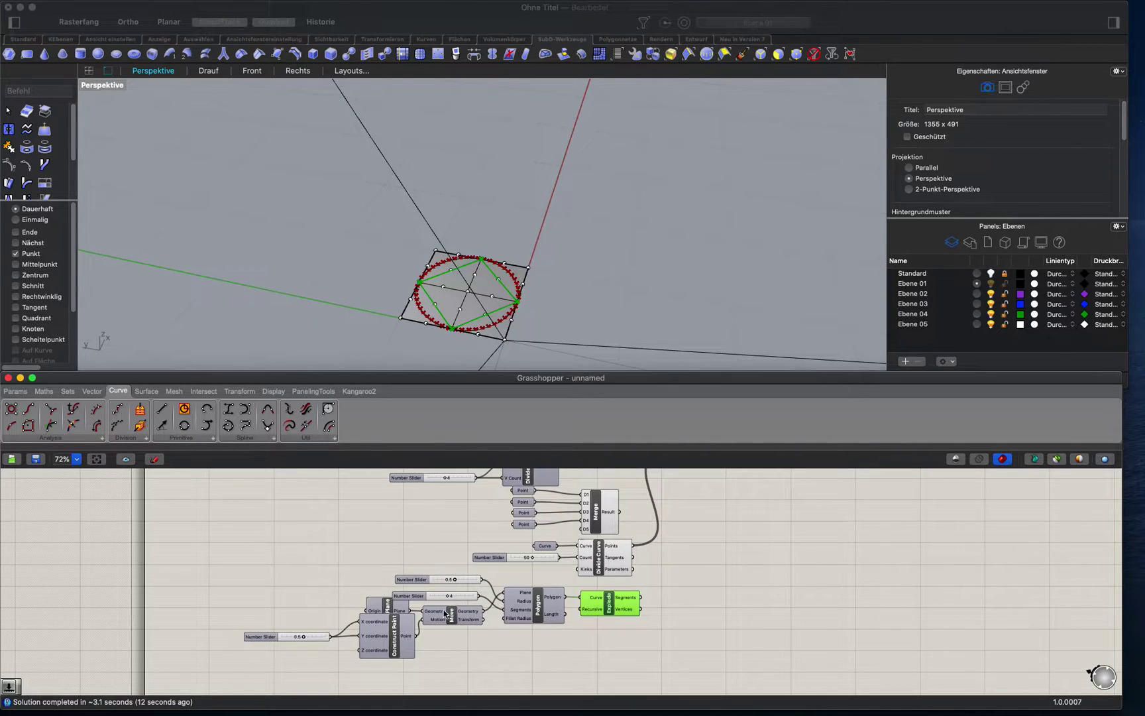
# - Connect the Vertices output of Explode as the only Point source of Evaluate Surface
pyautogui.scroll(2, 462, 610)
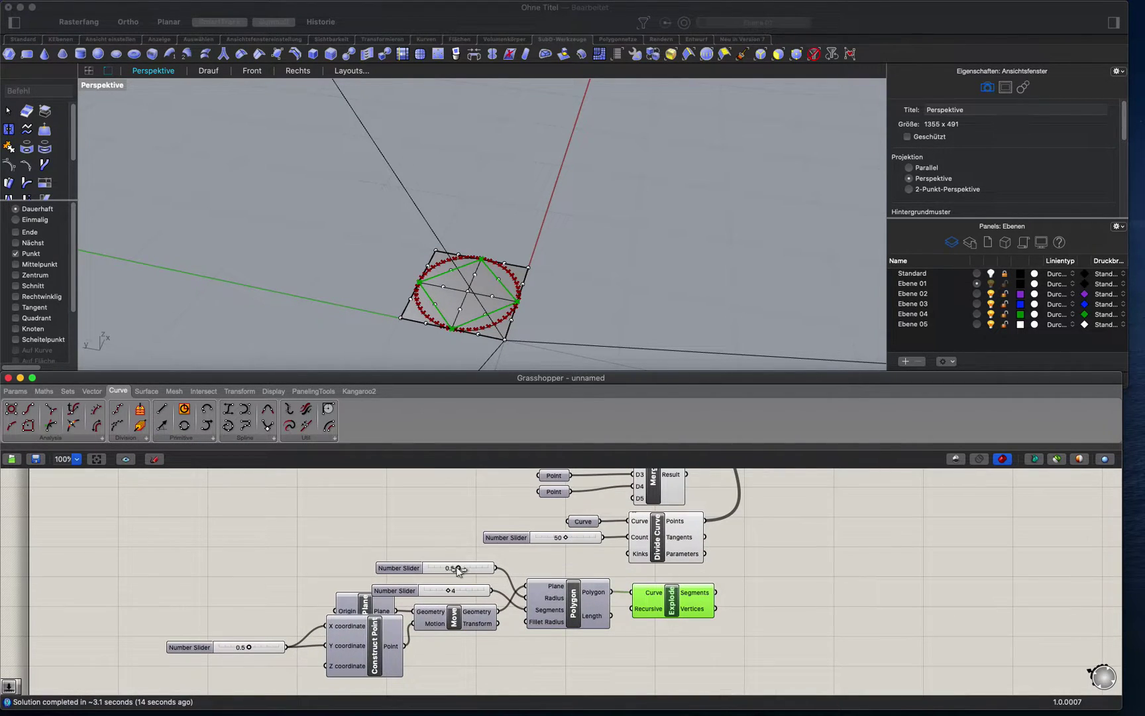
pyautogui.moveTo(458, 568)
pyautogui.mouseDown()
pyautogui.moveTo(467, 570)
pyautogui.moveTo(457, 568)
pyautogui.mouseUp()
pyautogui.moveTo(580, 608); pyautogui.dragTo(514, 619, button='right')
pyautogui.scroll(-4, 514, 618)
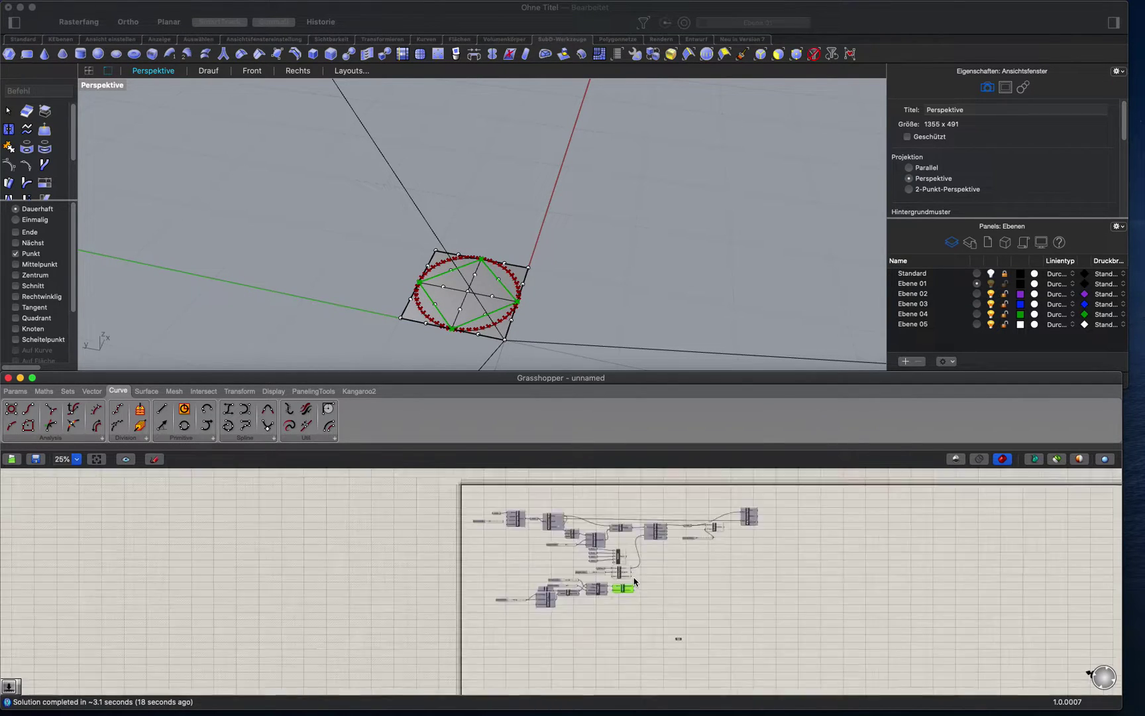
pyautogui.scroll(3, 725, 588)
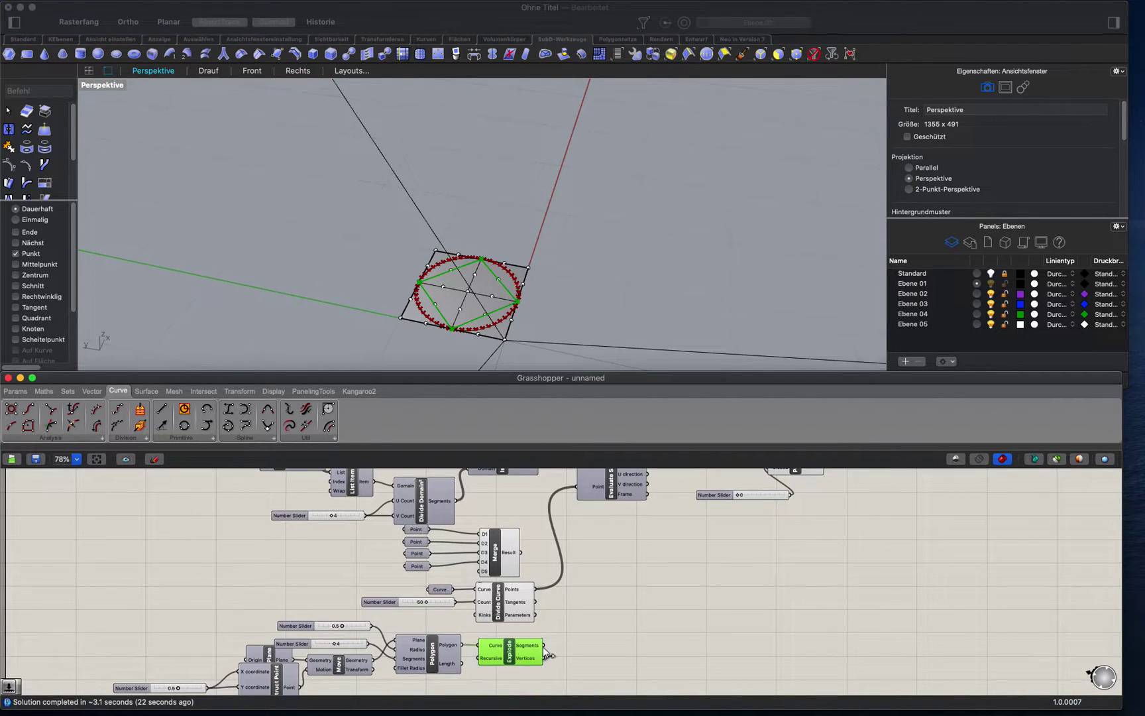
pyautogui.moveTo(544, 645)
pyautogui.mouseDown()
pyautogui.moveTo(578, 562)
pyautogui.moveTo(581, 491)
pyautogui.moveTo(543, 658)
pyautogui.mouseUp()
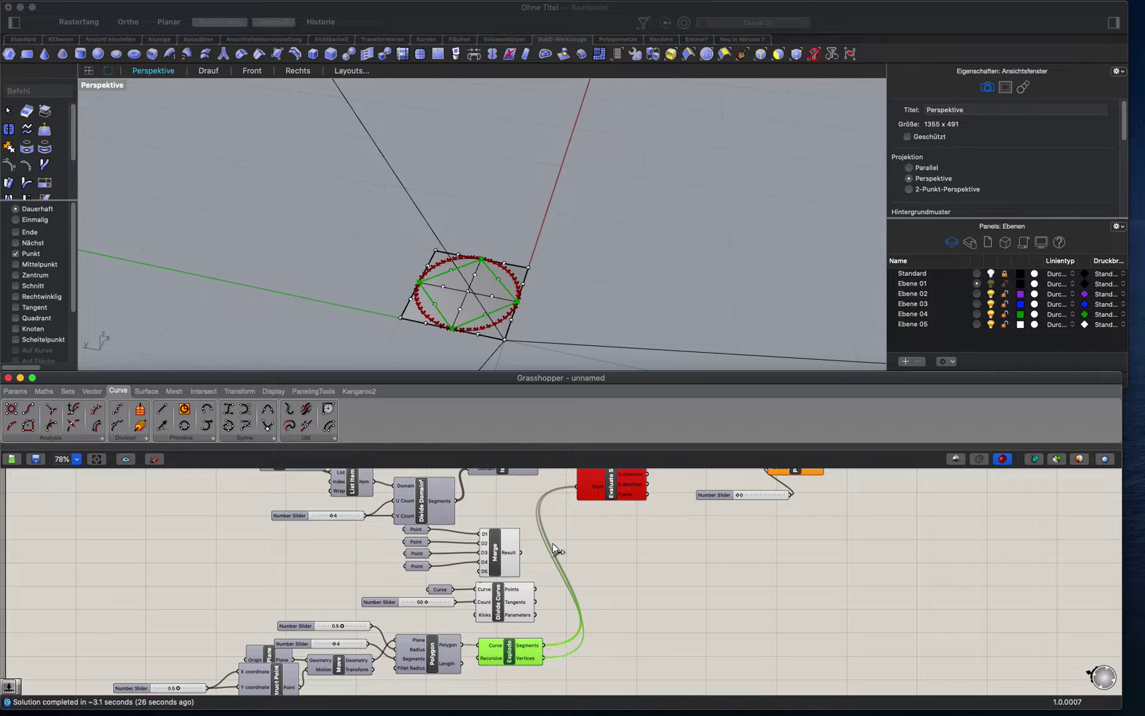
# - Add a Panel component beside Explode and connect Explode's Vertices output to it
pyautogui.hscroll(2, 608, 591)
pyautogui.doubleClick(603, 570)
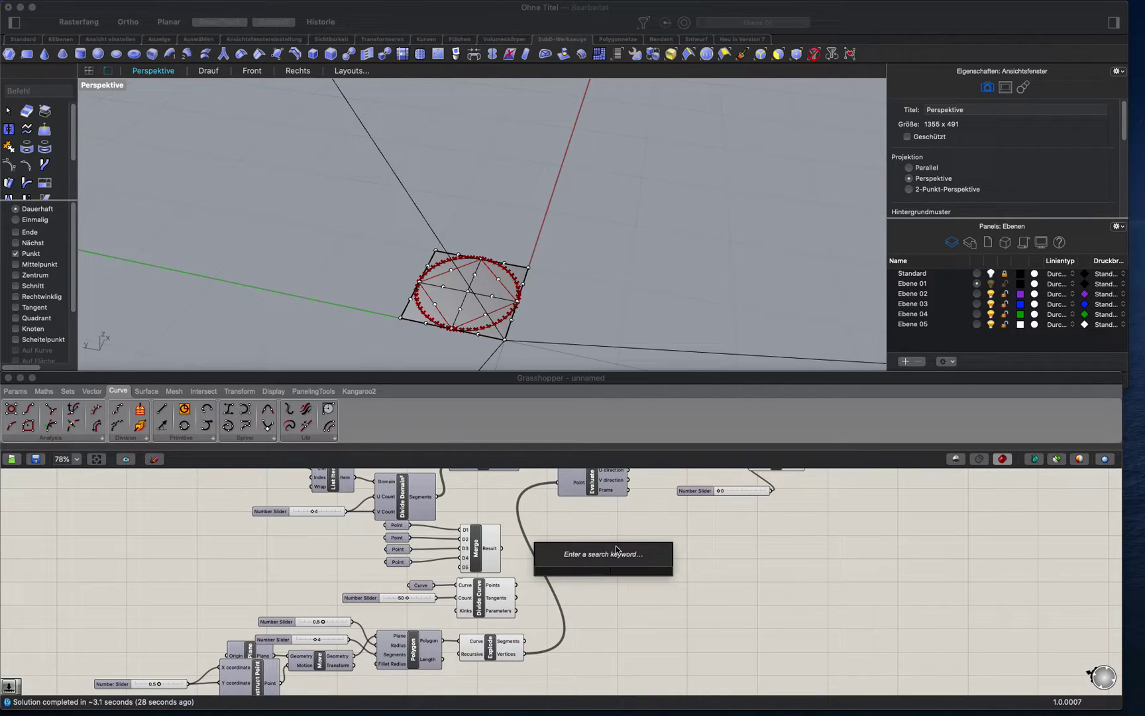
pyautogui.write('panel')
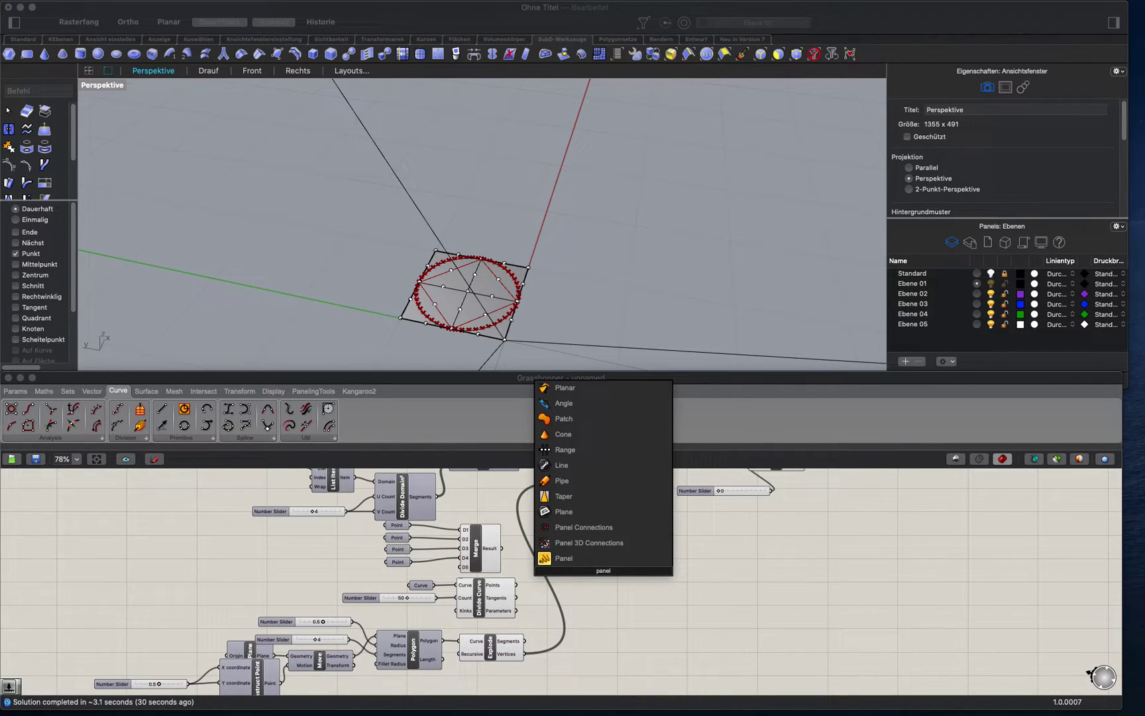
pyautogui.press('Return')
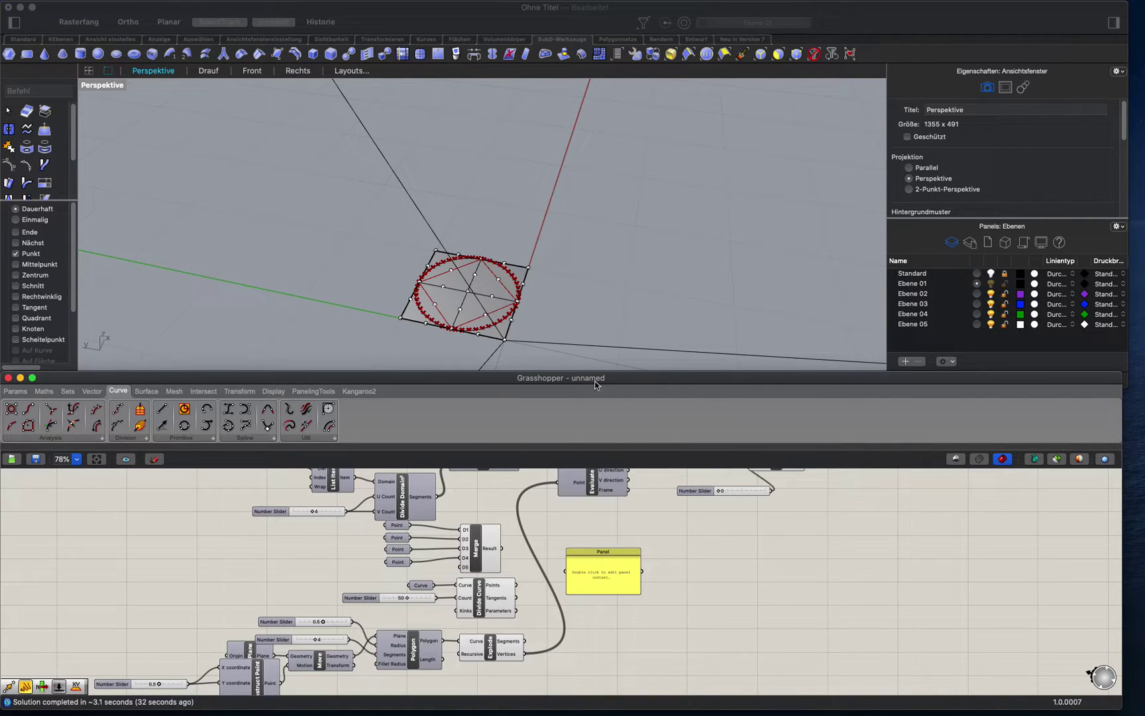
pyautogui.moveTo(525, 654); pyautogui.dragTo(566, 571)
# - Enlarge the Panel so its whole list fits and read the vertex coordinates of the polygon
pyautogui.moveTo(609, 600); pyautogui.dragTo(553, 548, button='right')
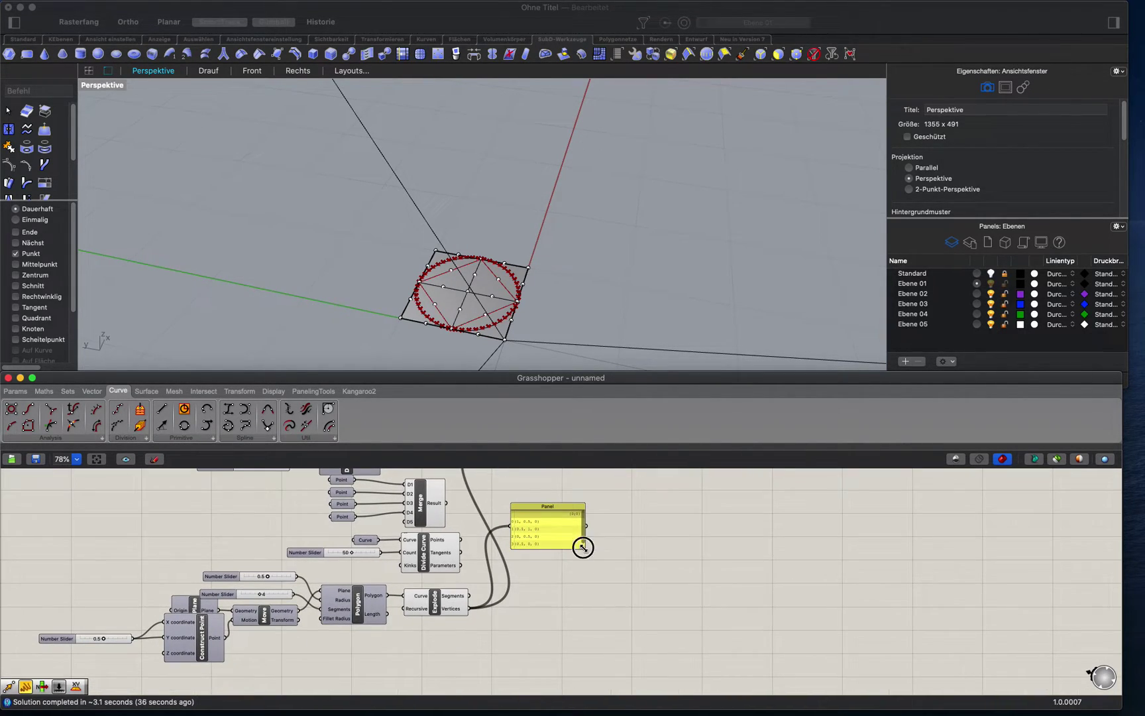
pyautogui.moveTo(584, 548); pyautogui.dragTo(690, 669)
pyautogui.scroll(1, 536, 523)
pyautogui.scroll(2, 537, 523)
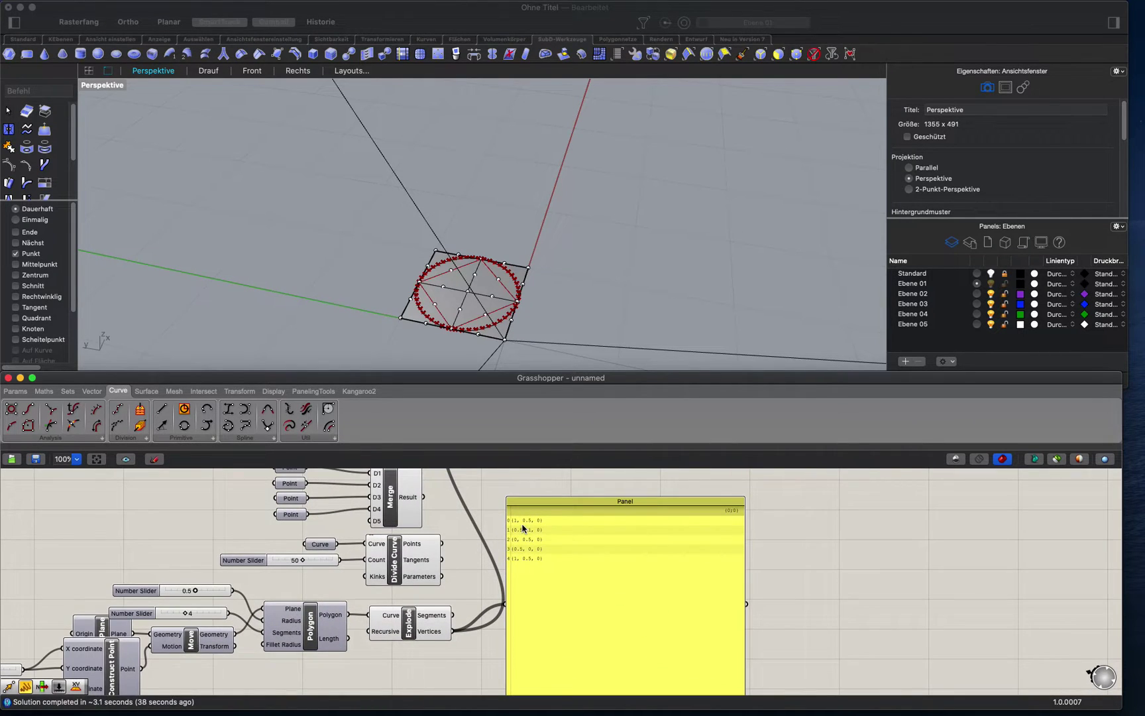
pyautogui.scroll(2, 523, 528)
pyautogui.scroll(2, 530, 546)
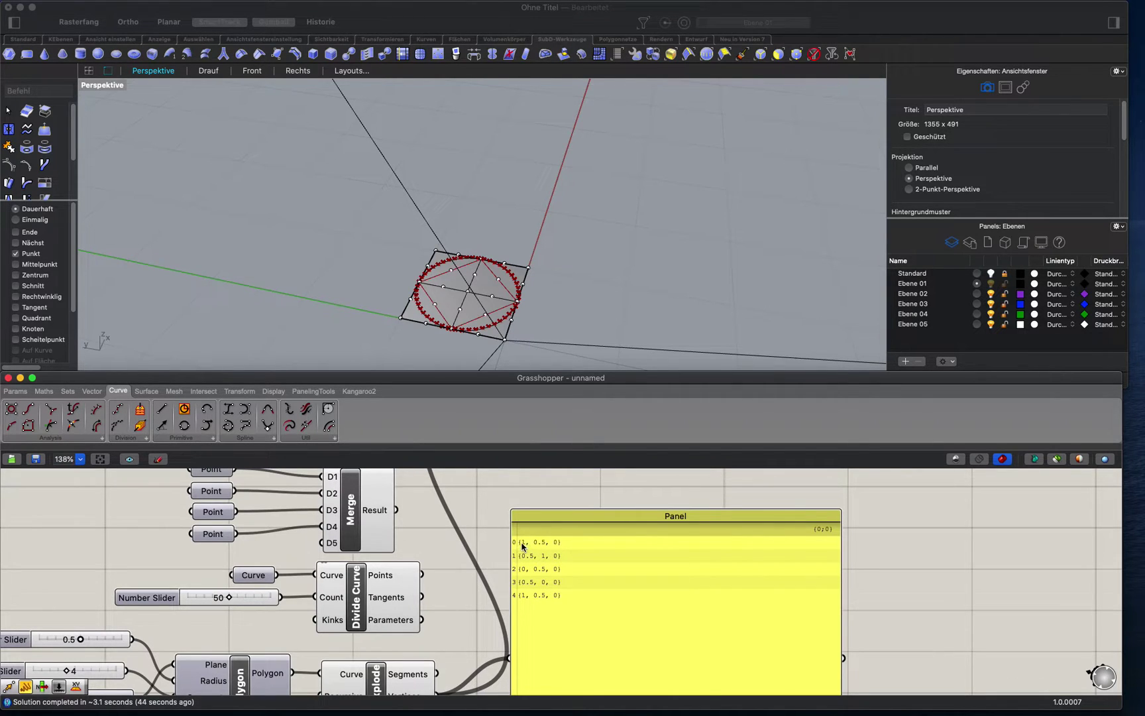
# - Maximize the Grasshopper window to show the definition from SubD to Brep Closest Point
pyautogui.moveTo(478, 538); pyautogui.dragTo(496, 574, button='right')
pyautogui.scroll(-10, 495, 578)
pyautogui.scroll(7, 489, 565)
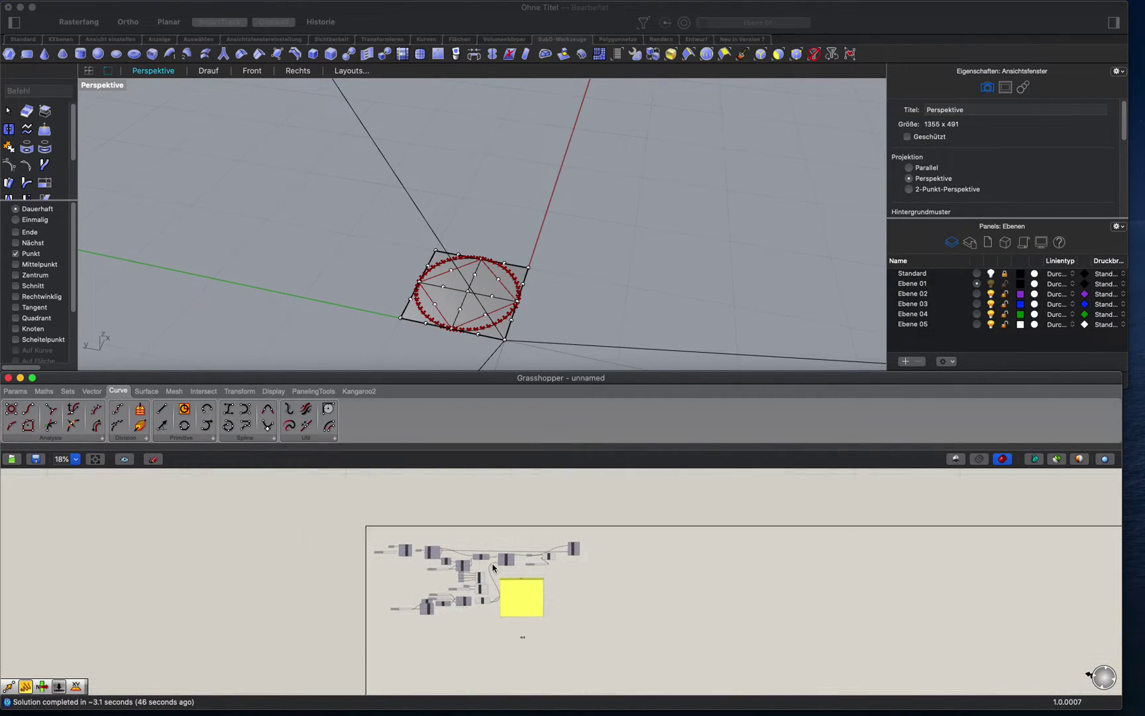
pyautogui.scroll(1, 456, 534)
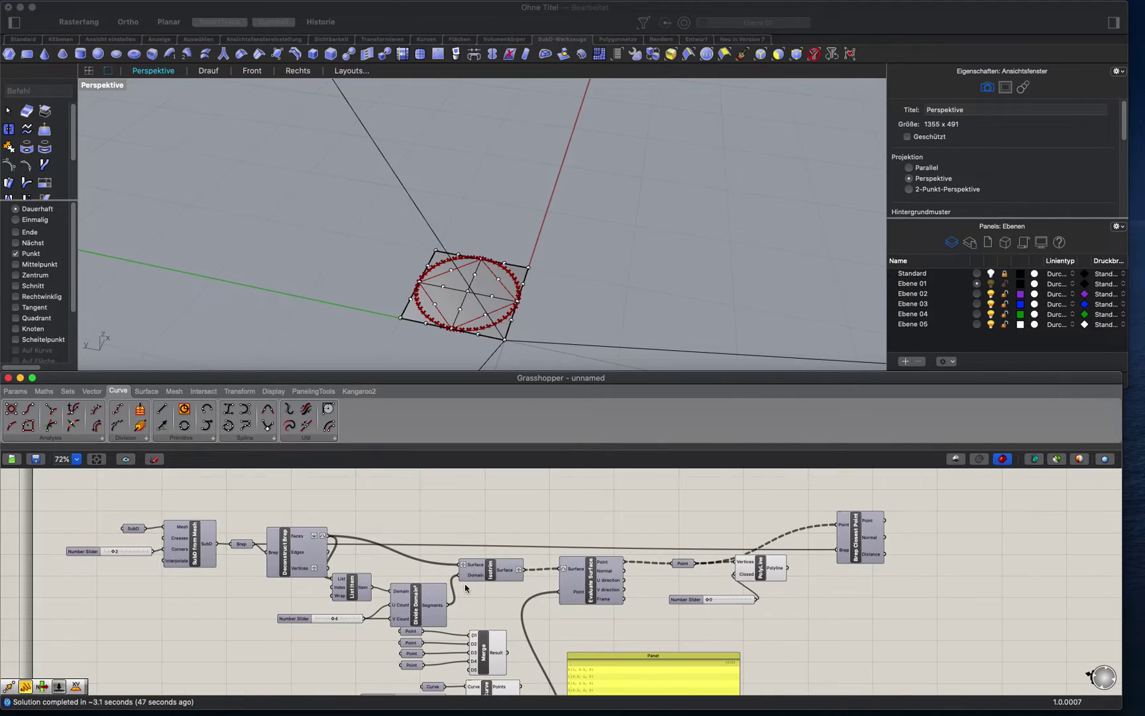
pyautogui.doubleClick(538, 378)
pyautogui.scroll(3, 470, 312)
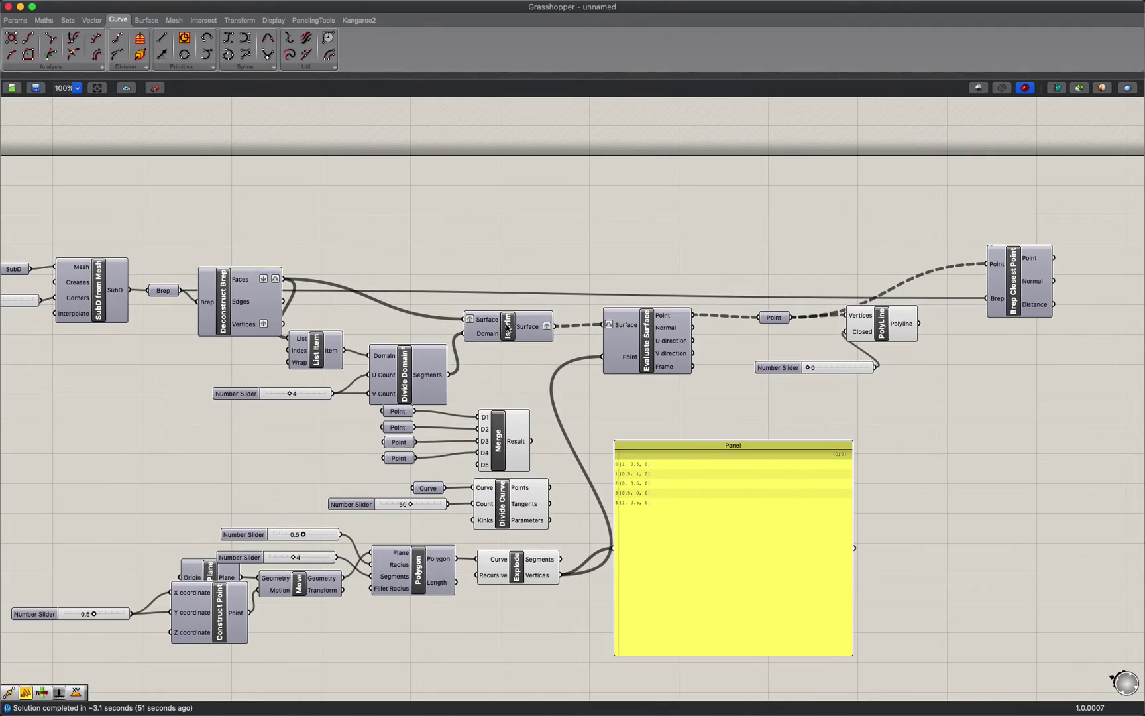
# - Check the Reparameterize option on the Surface input of Evaluate Surface and review the surrounding components
pyautogui.rightClick(619, 327)
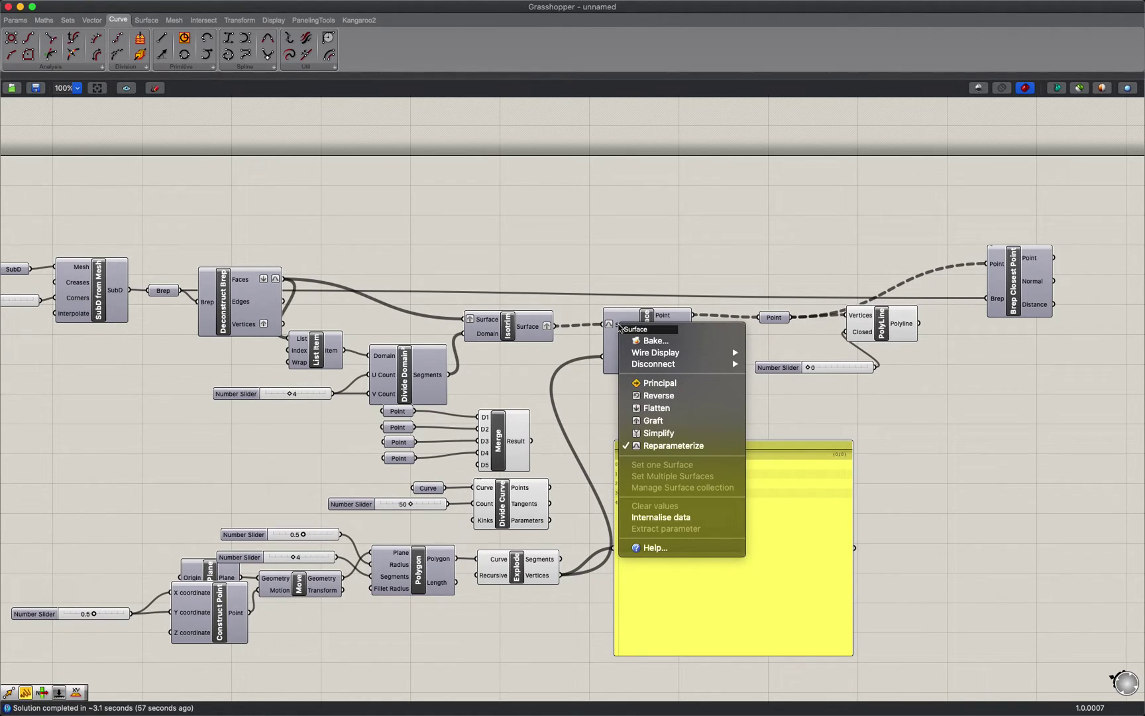
pyautogui.click(554, 265)
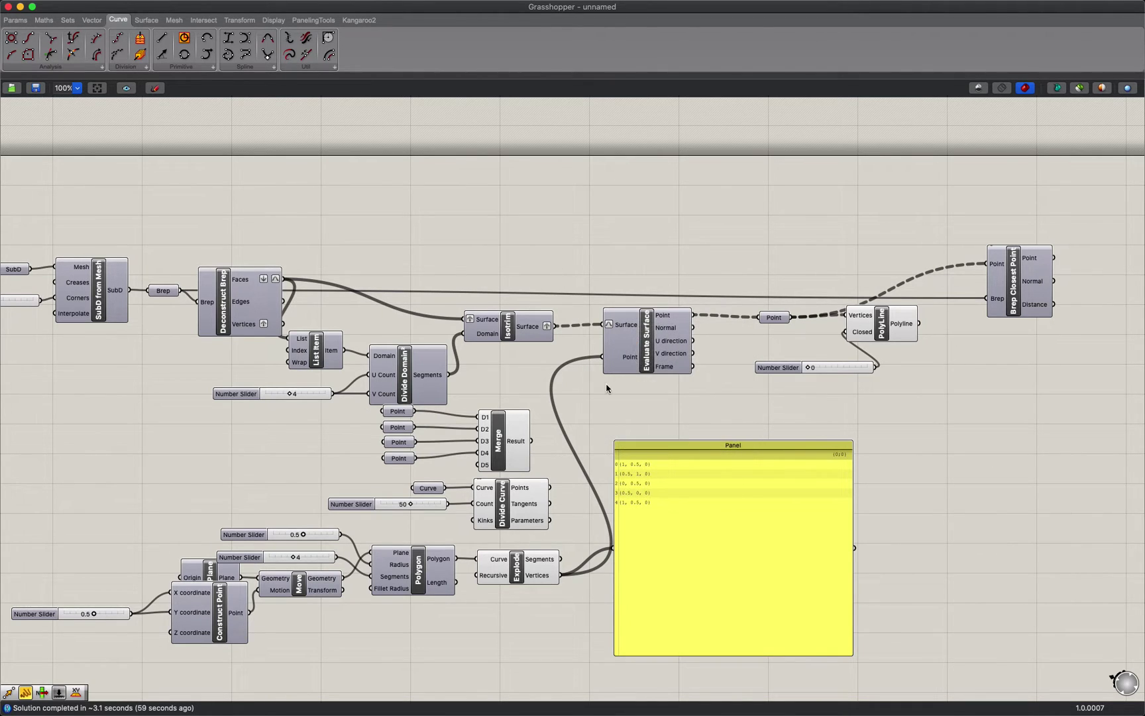
pyautogui.moveTo(802, 398); pyautogui.dragTo(784, 440, button='right')
pyautogui.moveTo(653, 412); pyautogui.dragTo(718, 337, button='right')
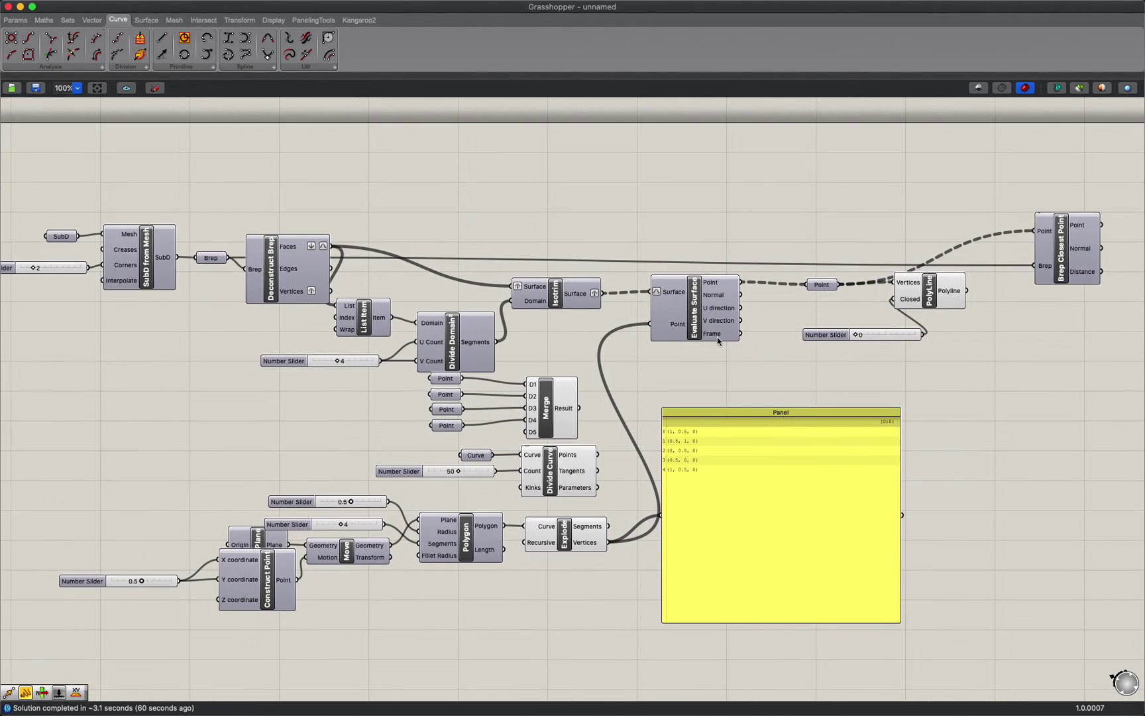
pyautogui.moveTo(607, 358); pyautogui.dragTo(629, 358, button='right')
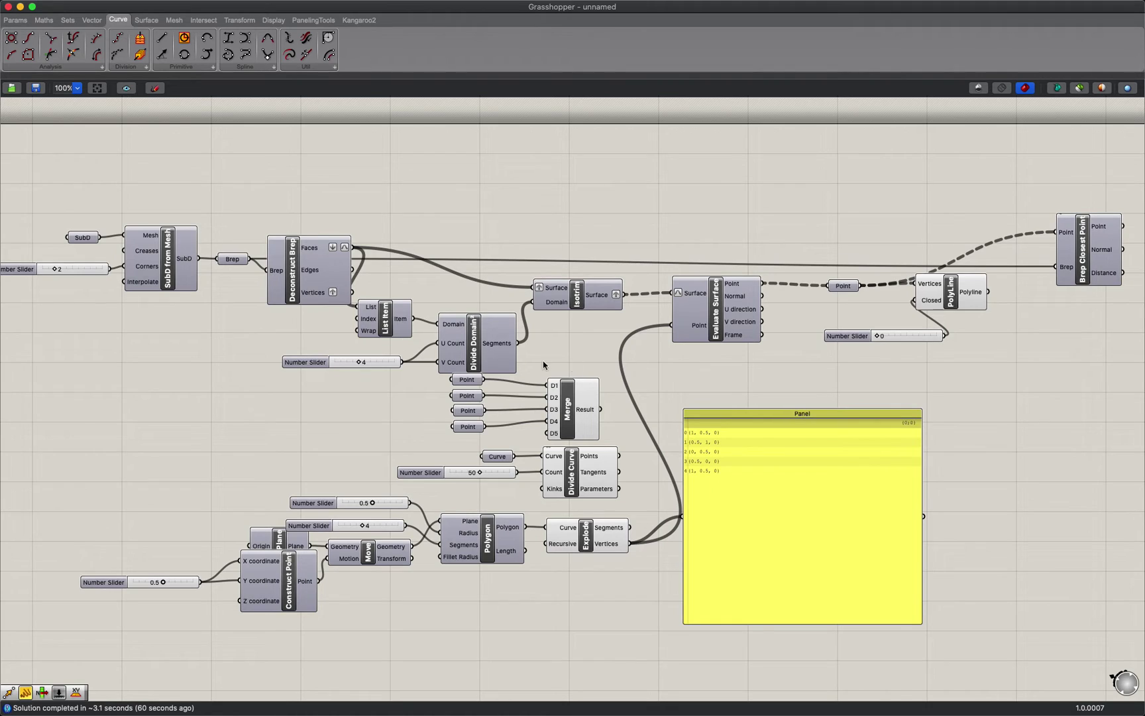